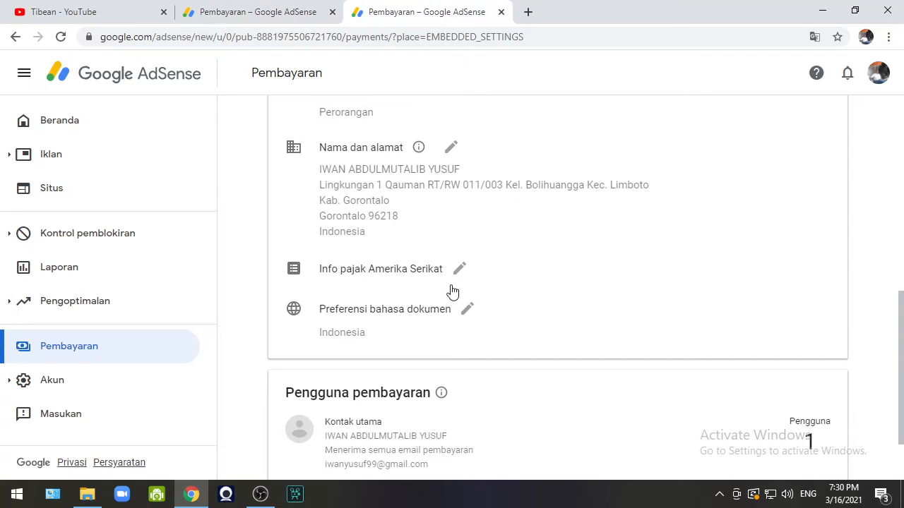
# From the Payments settings, open Kelola info pajak for the US tax info entry.
pyautogui.click(459, 274)
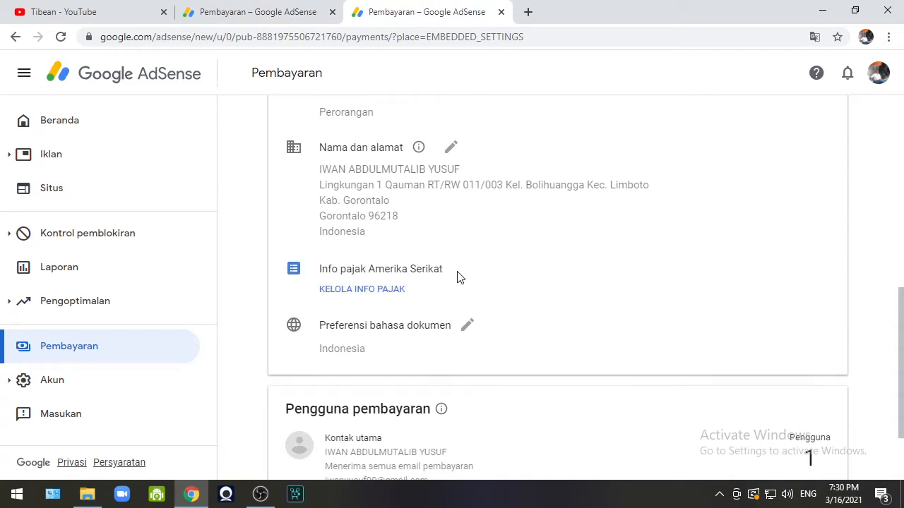
pyautogui.click(389, 292)
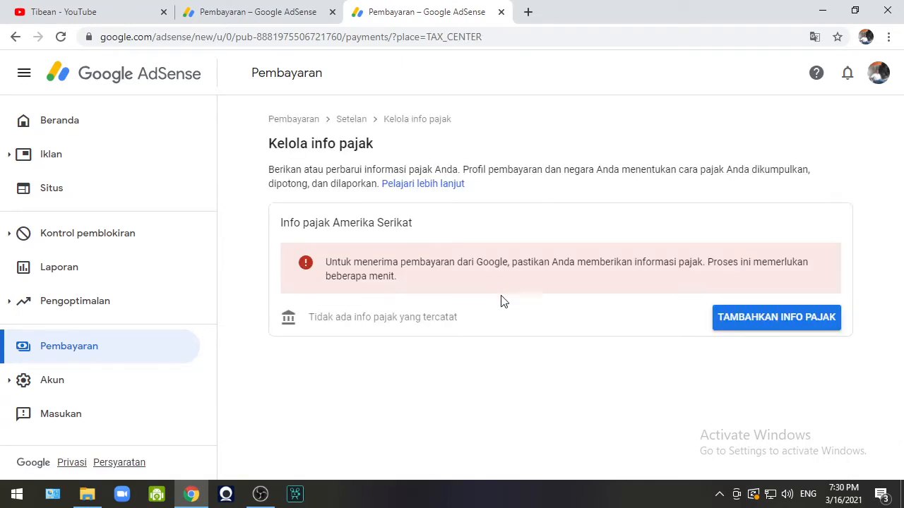
# Start adding US tax info and re-enter the Google account password to verify.
pyautogui.click(762, 317)
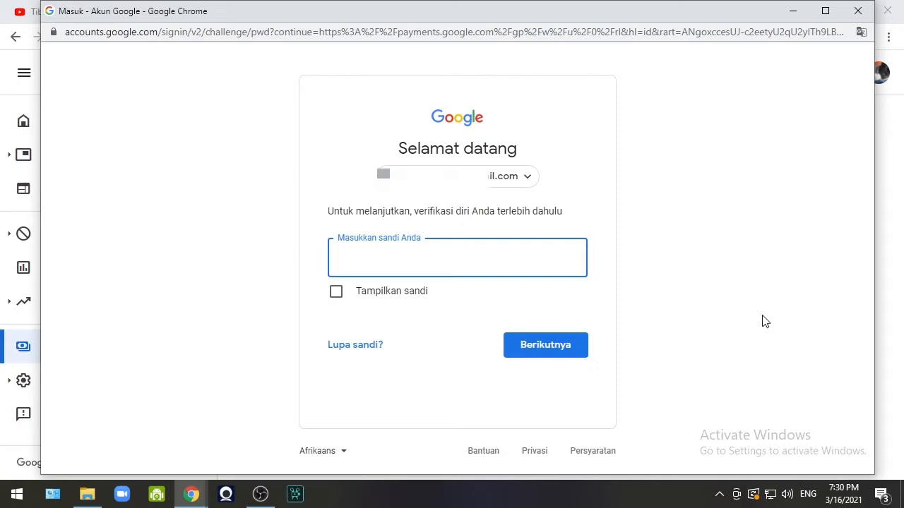
pyautogui.write('a')
pyautogui.click(551, 348)
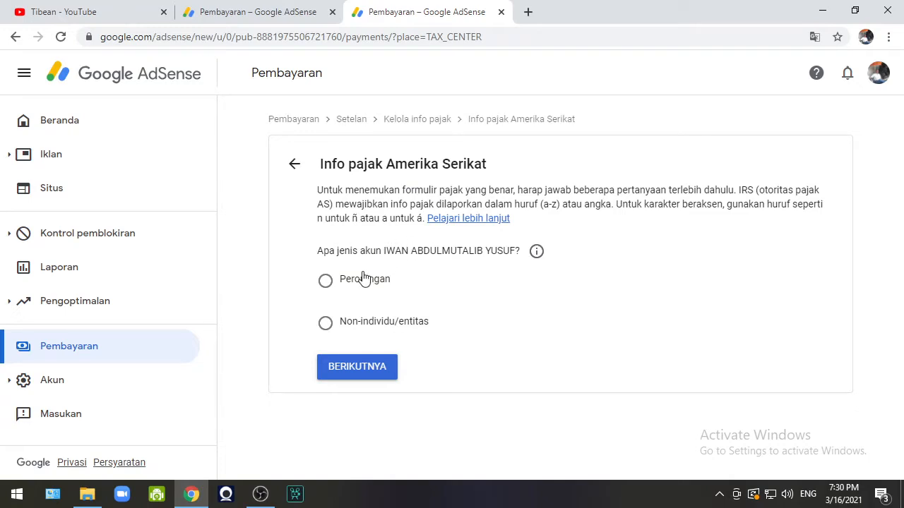
# Answer Perorangan and Tidak (not a US citizen or resident), then select the W-8BEN form.
pyautogui.click(326, 282)
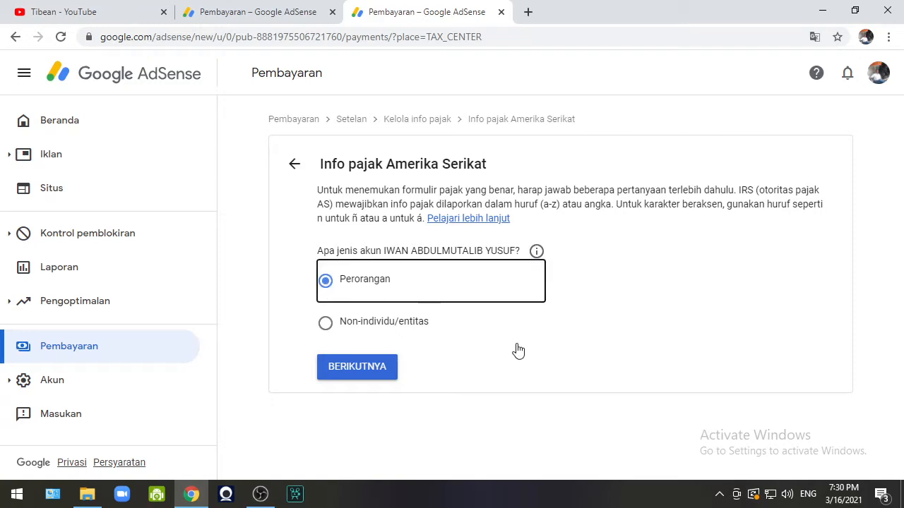
pyautogui.click(381, 369)
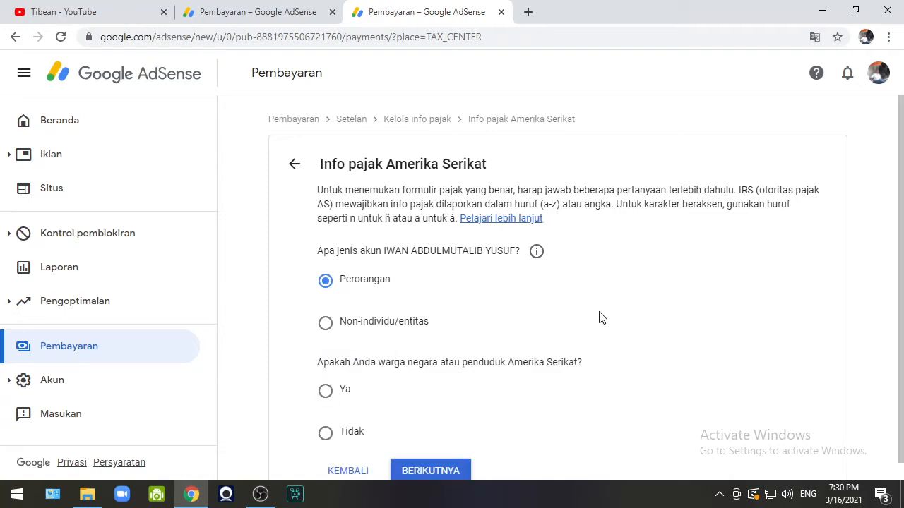
pyautogui.scroll(-1, 638, 325)
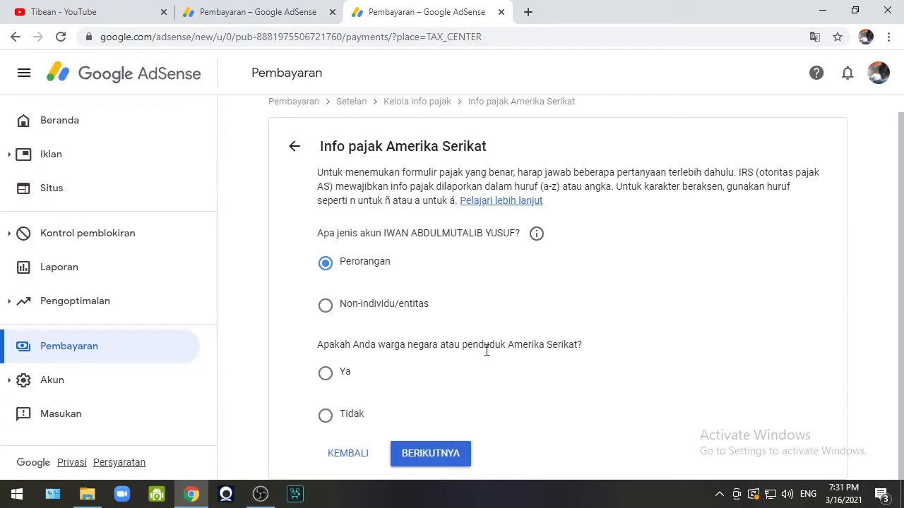
pyautogui.click(326, 419)
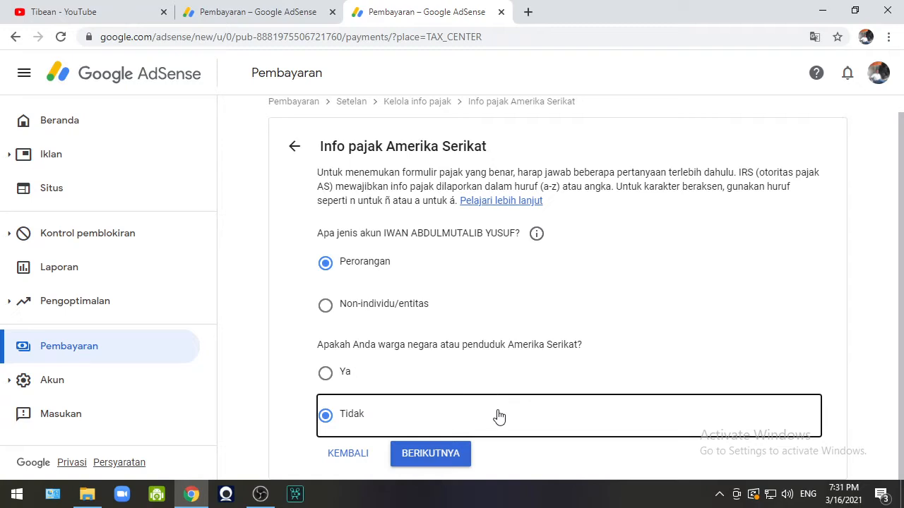
pyautogui.click(436, 460)
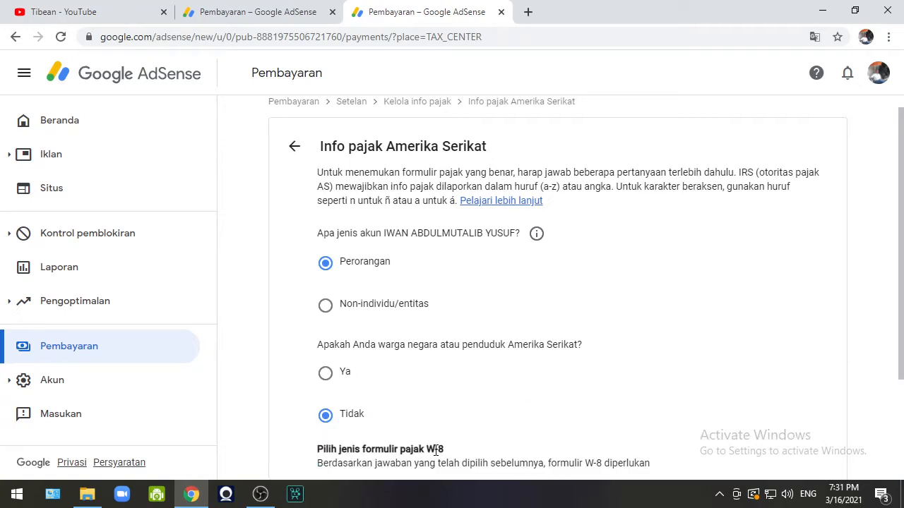
pyautogui.scroll(-2, 486, 403)
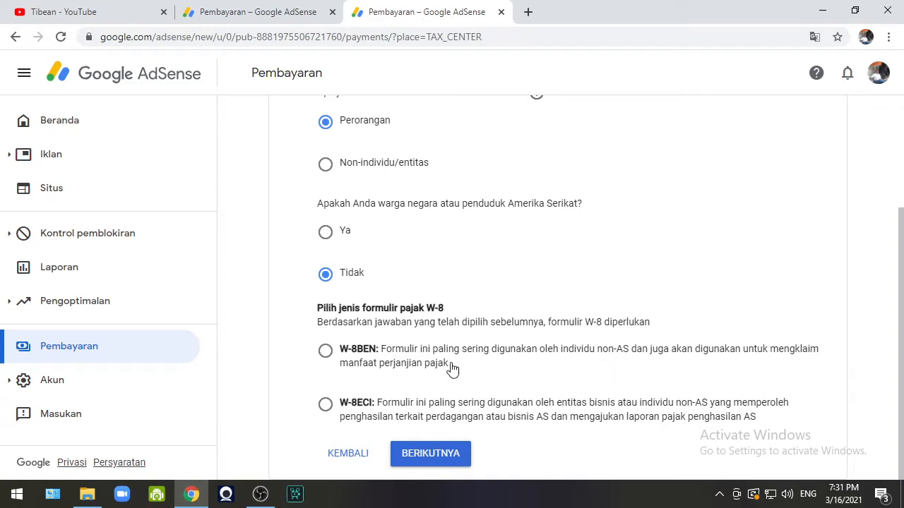
pyautogui.click(324, 353)
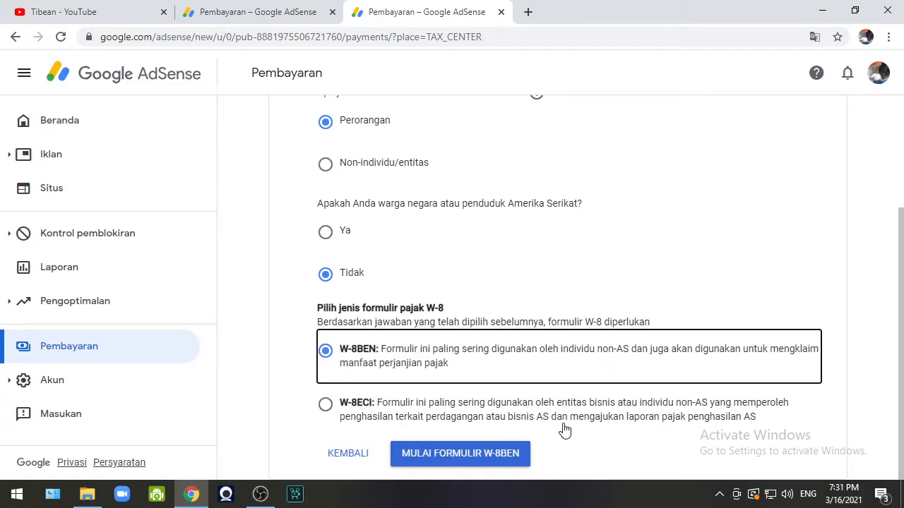
# Start the W-8BEN form and set the tax identity country to Indonesia.
pyautogui.click(493, 456)
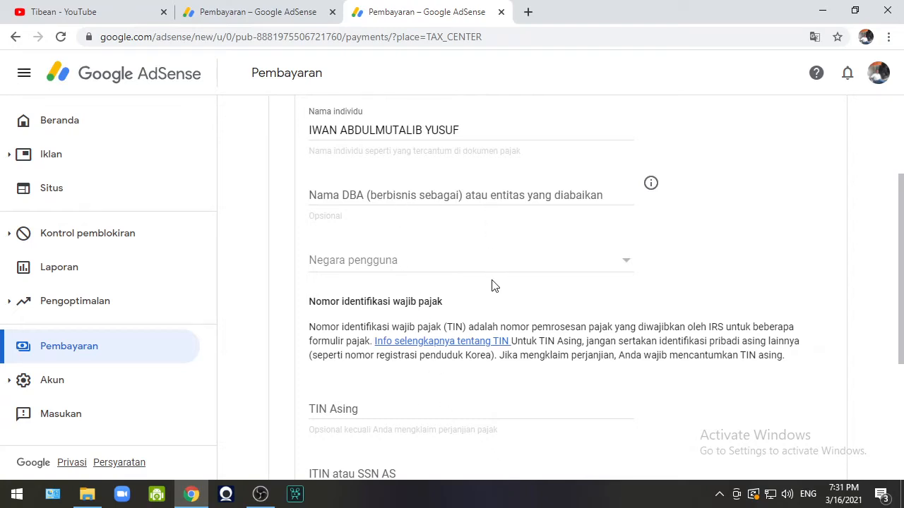
pyautogui.click(631, 265)
pyautogui.scroll(-1, 414, 317)
pyautogui.scroll(-1, 414, 317)
pyautogui.scroll(-5, 414, 318)
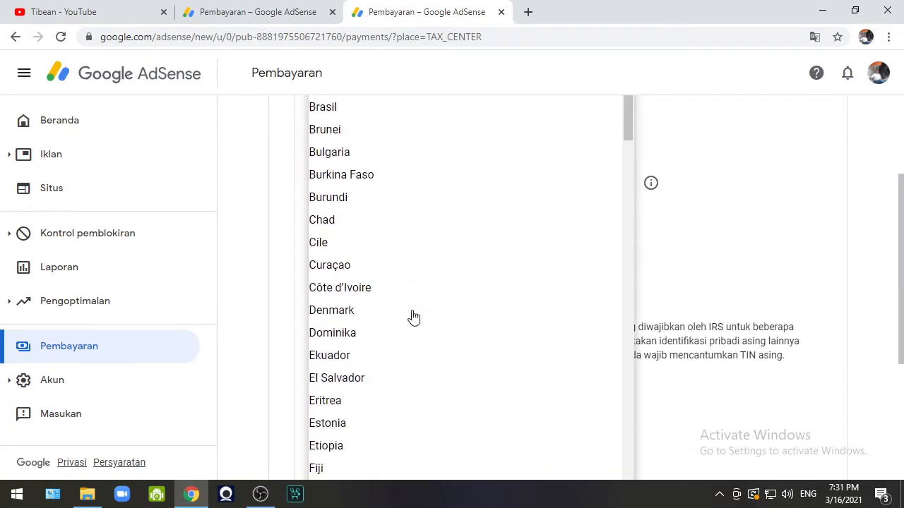
pyautogui.scroll(-3, 414, 317)
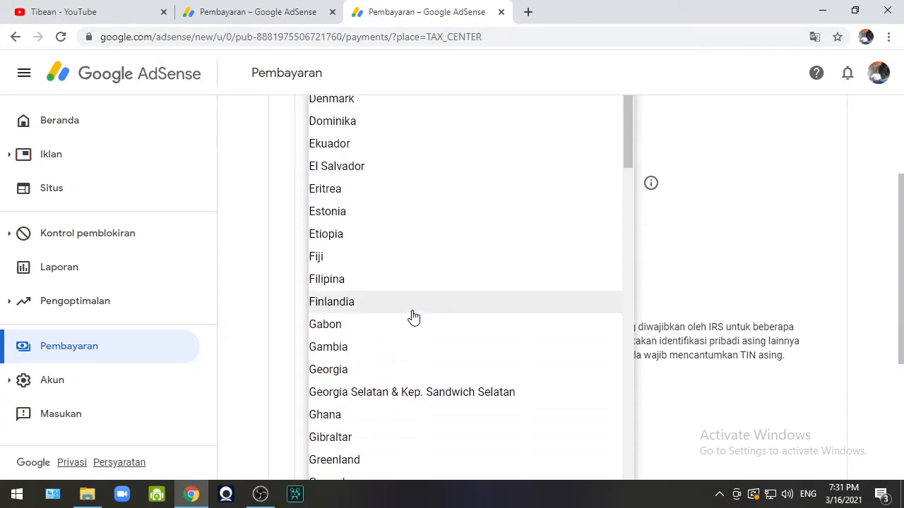
pyautogui.scroll(-7, 414, 318)
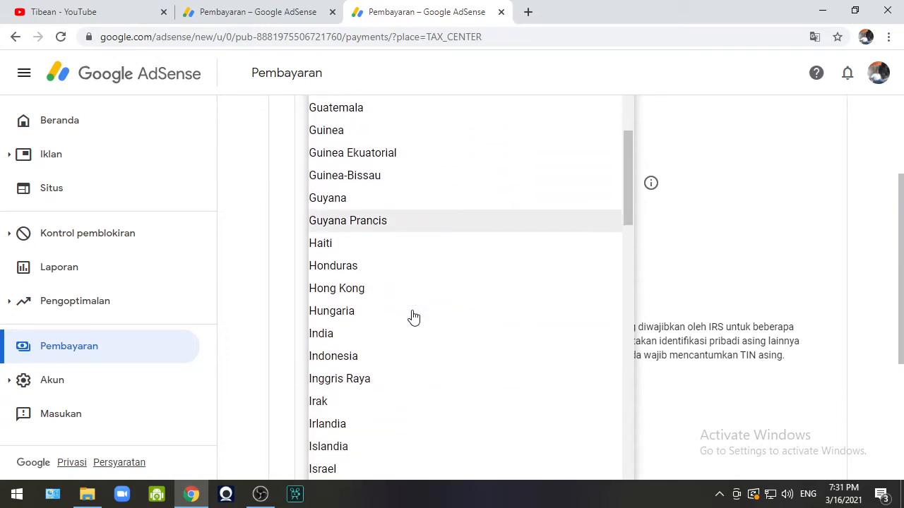
pyautogui.click(341, 308)
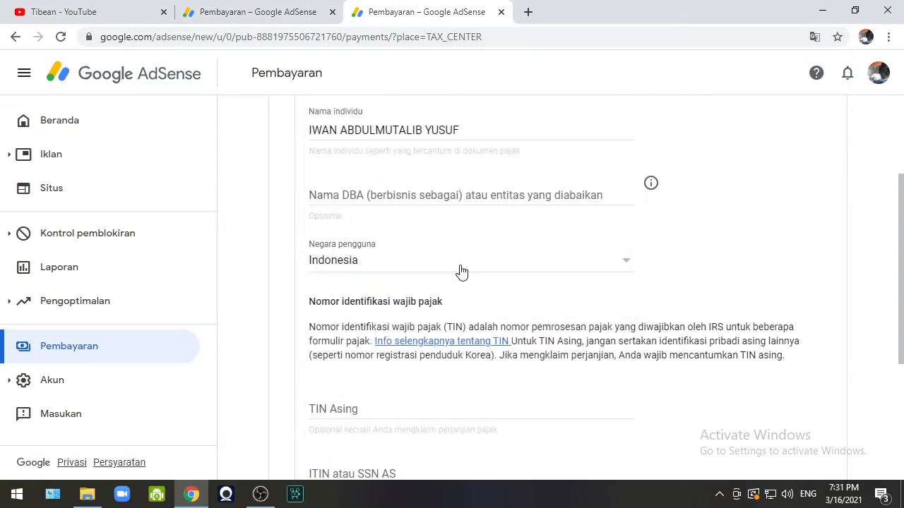
# Submit the identity step to advance to the Alamat address form.
pyautogui.scroll(-2, 460, 272)
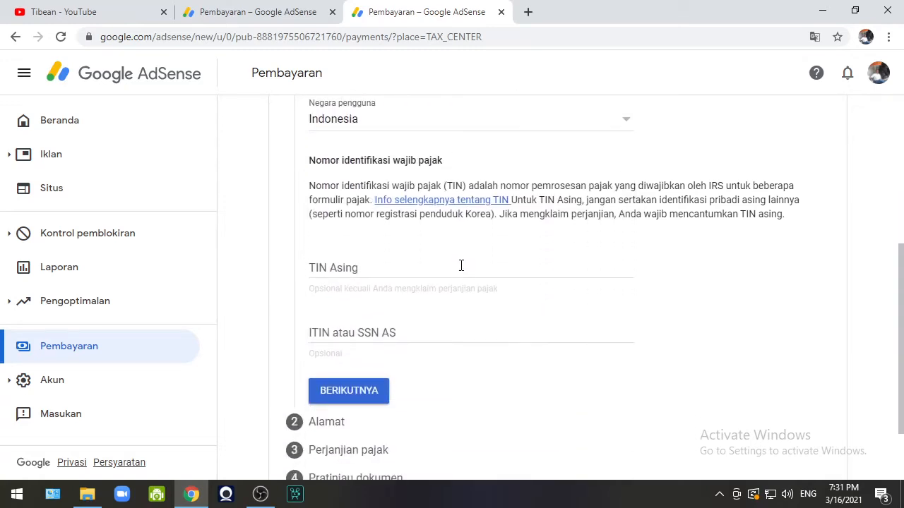
pyautogui.scroll(-2, 461, 266)
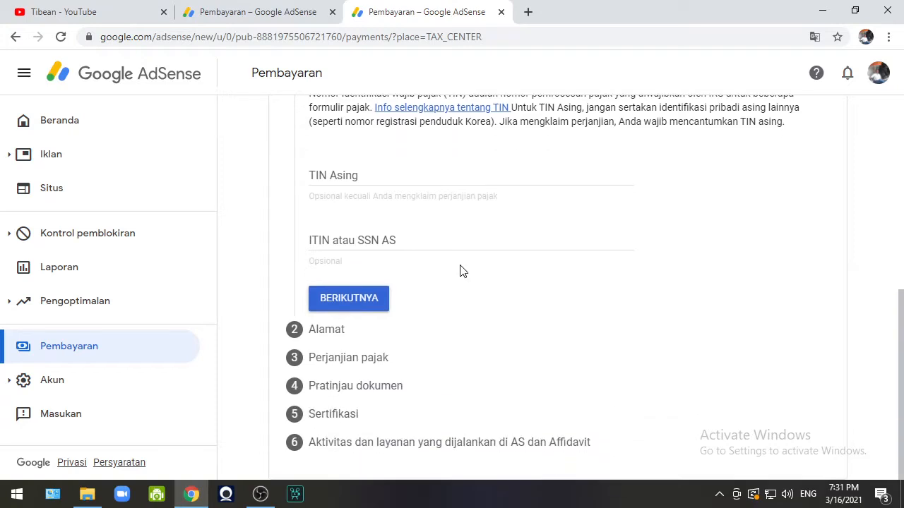
pyautogui.scroll(2, 460, 272)
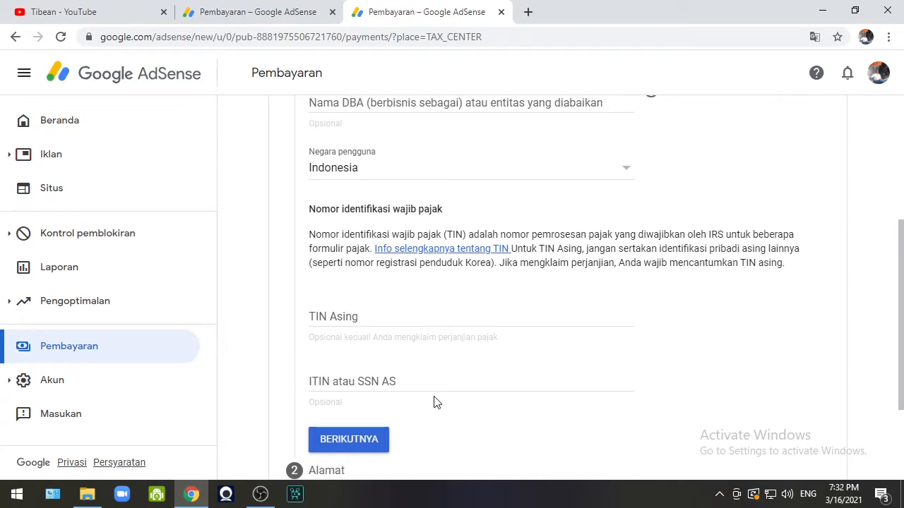
pyautogui.scroll(-2, 433, 402)
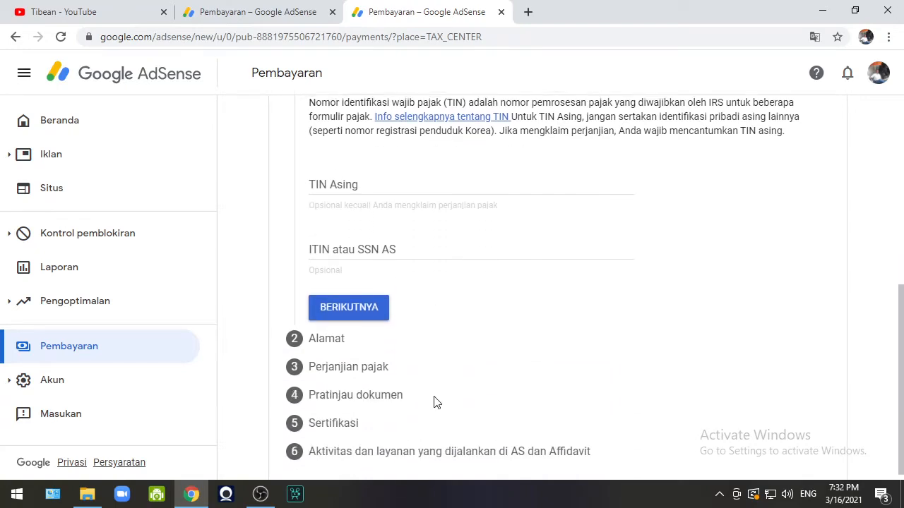
pyautogui.click(366, 308)
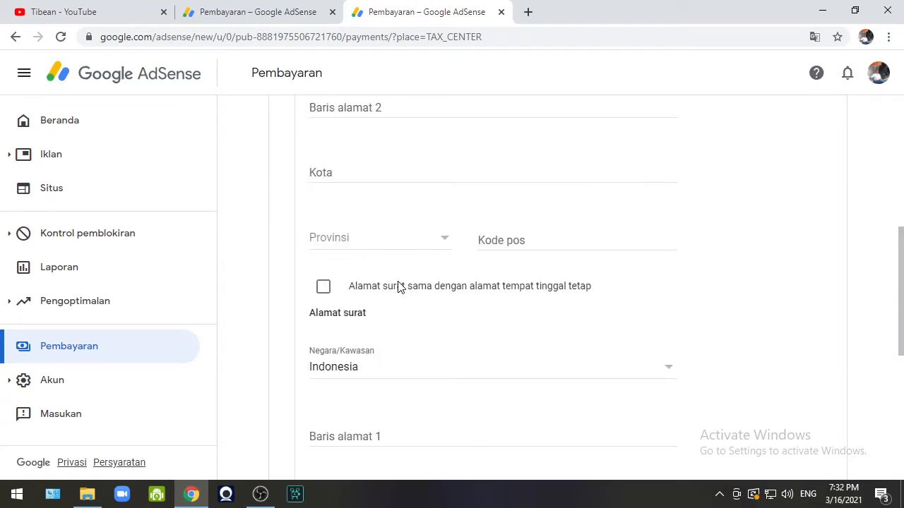
# Scroll through the Alamat step to the Baris alamat 1 and Kota fields.
pyautogui.scroll(4, 398, 285)
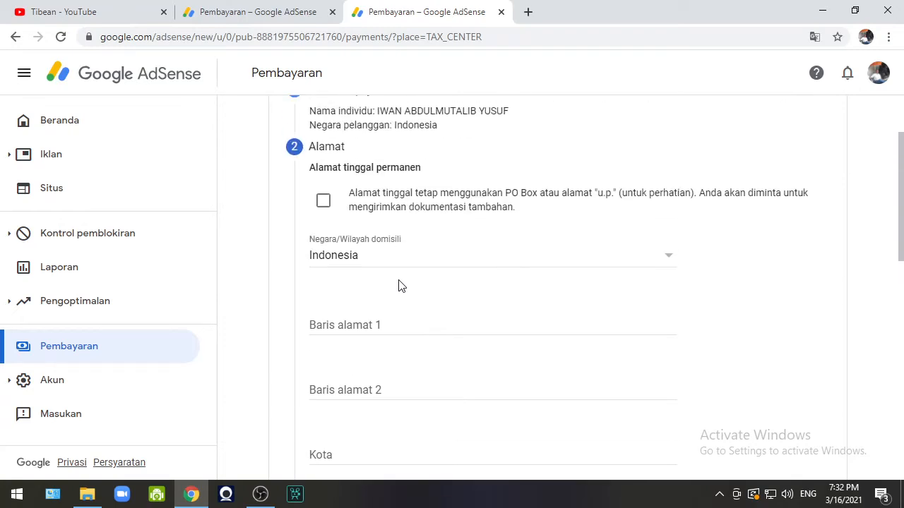
pyautogui.scroll(2, 398, 286)
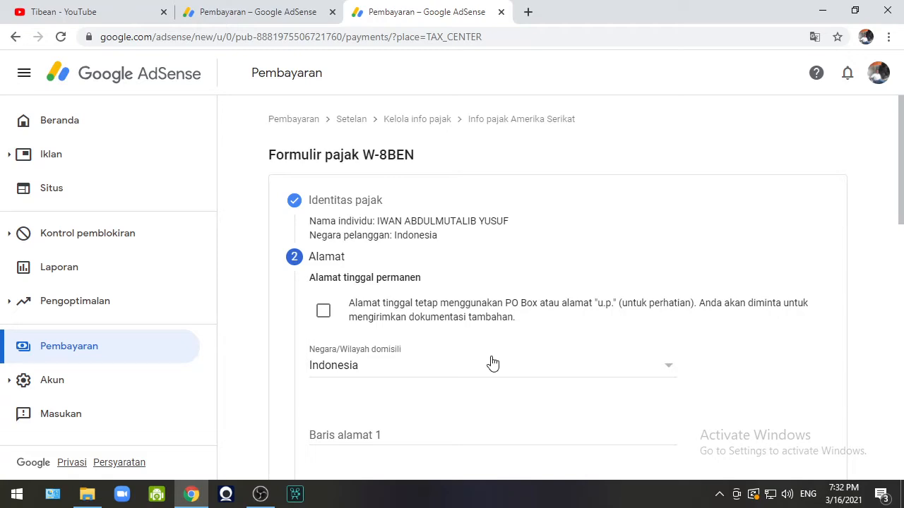
pyautogui.scroll(-1, 493, 362)
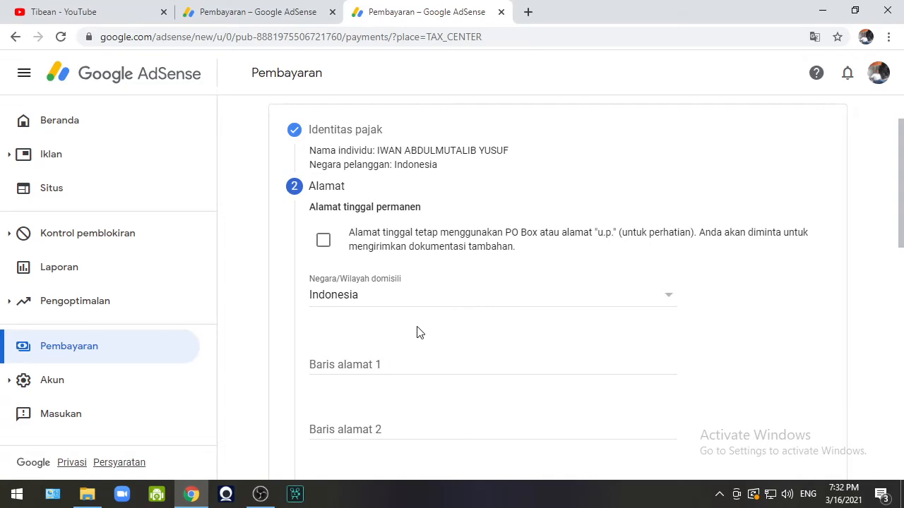
pyautogui.scroll(-1, 415, 329)
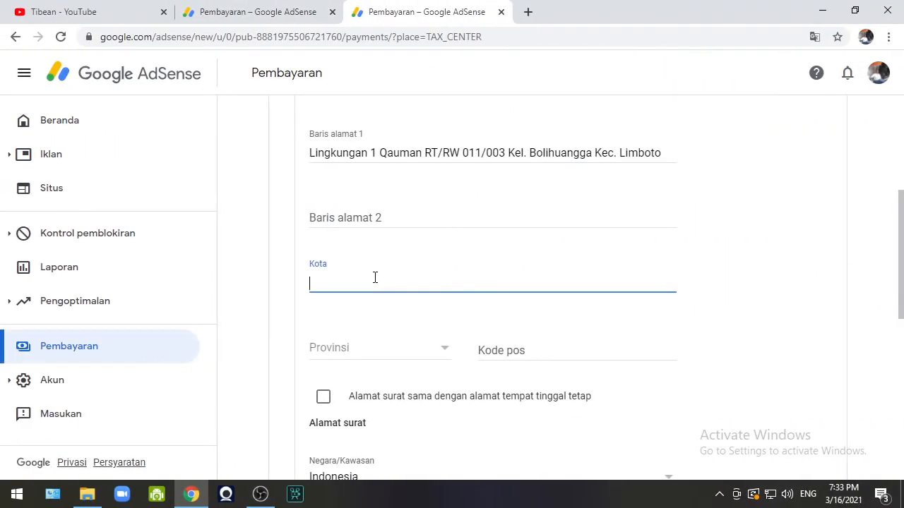
# Enter the city, choose the province from the list, and type the postal code.
pyautogui.write('Kab')
pyautogui.write('. B')
pyautogui.write('G')
pyautogui.write('oront')
pyautogui.write('alo')
pyautogui.click(406, 353)
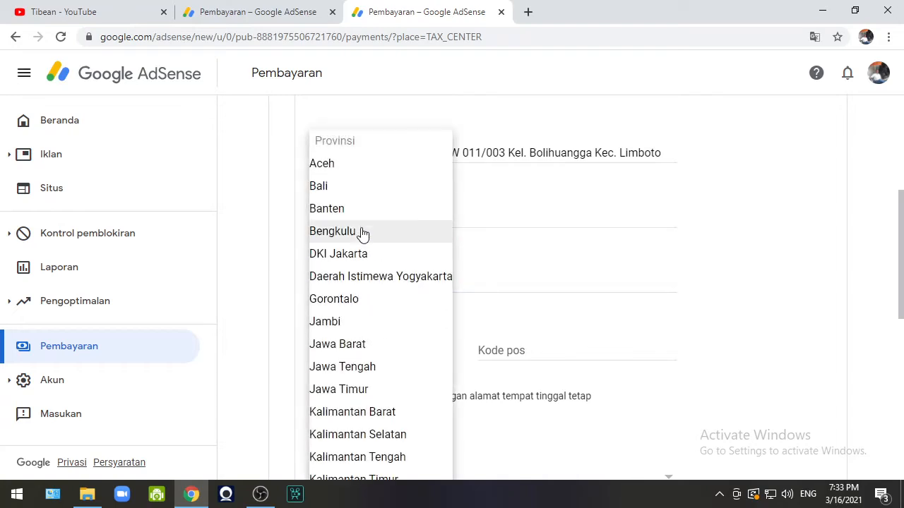
pyautogui.scroll(-2, 358, 285)
pyautogui.click(350, 160)
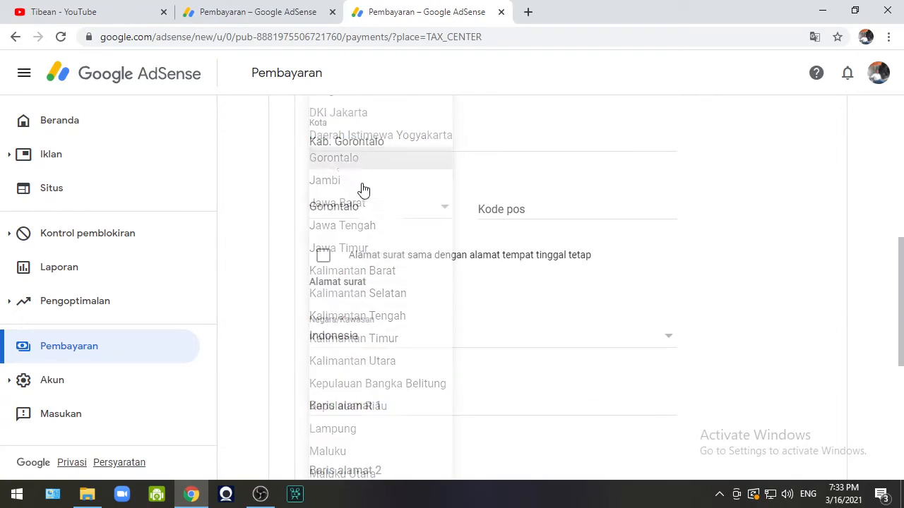
pyautogui.click(567, 209)
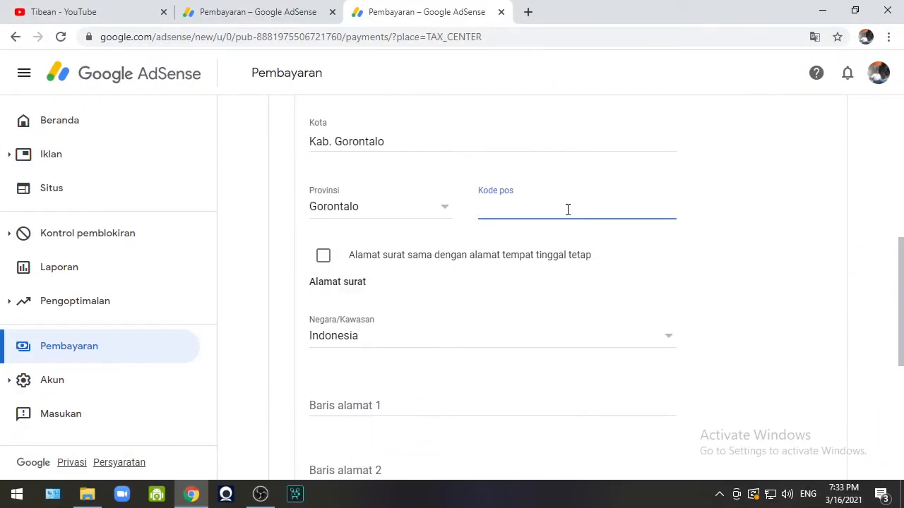
pyautogui.write('96218')
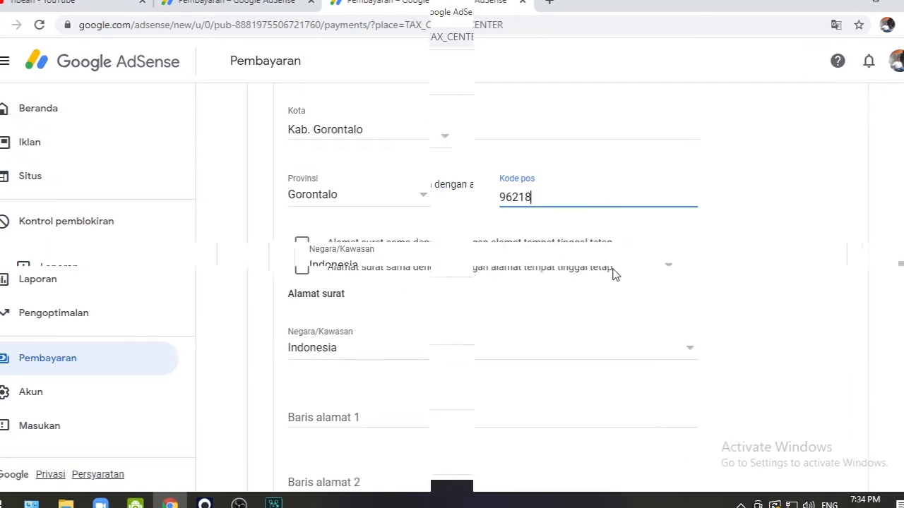
# Mark the mailing address as the same as the permanent address and scroll to BERIKUTNYA.
pyautogui.click(324, 186)
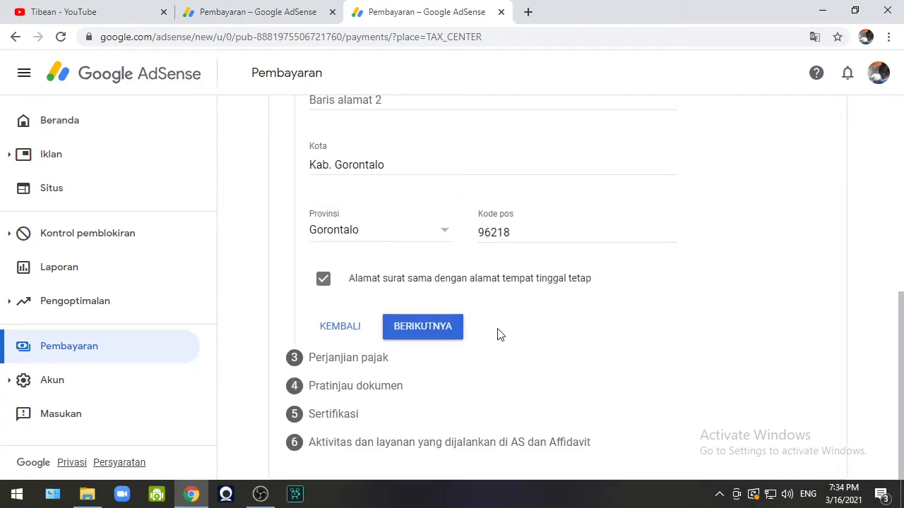
pyautogui.scroll(4, 498, 334)
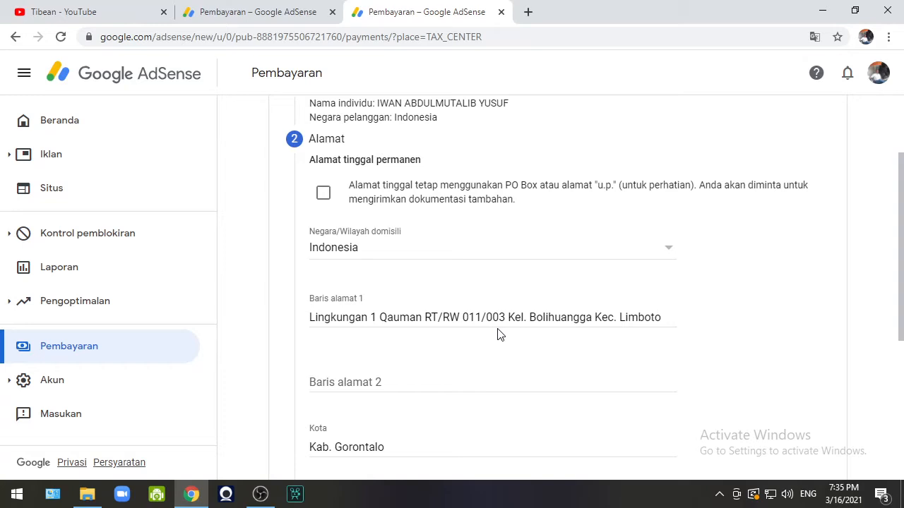
pyautogui.scroll(-1, 498, 334)
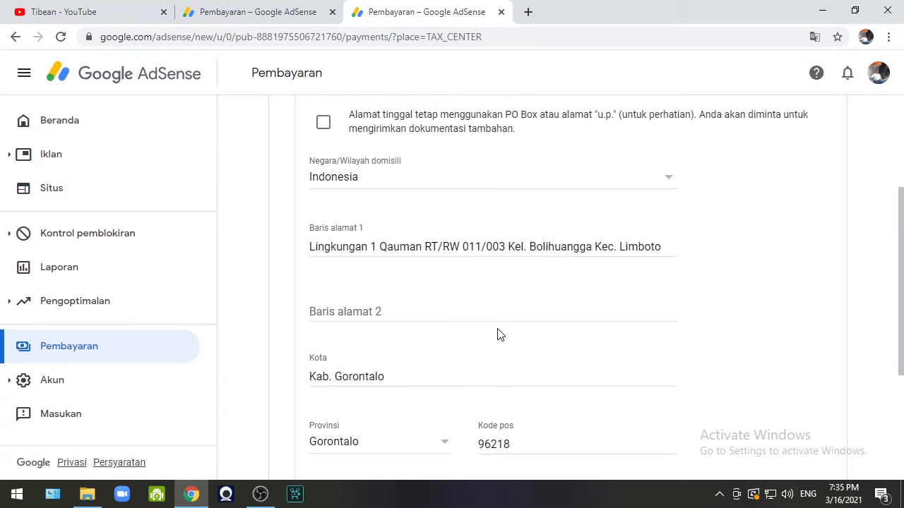
pyautogui.scroll(-3, 497, 335)
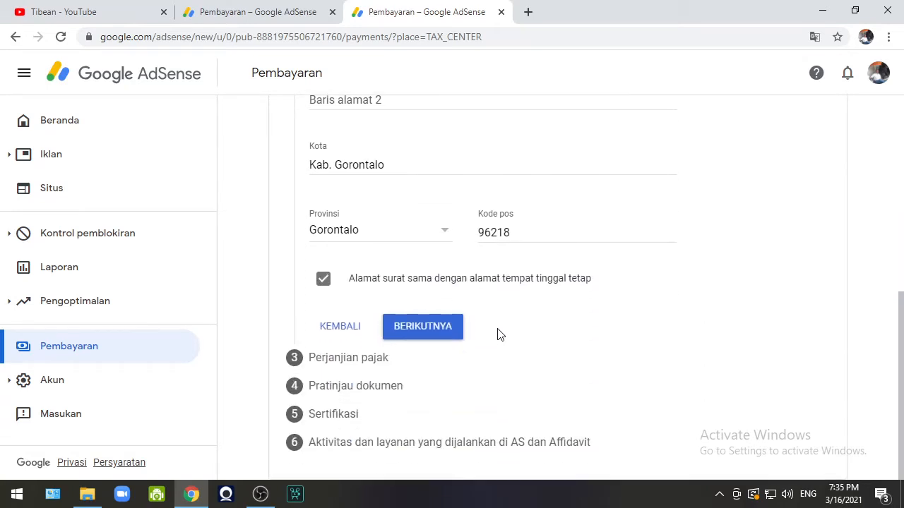
pyautogui.scroll(2, 497, 335)
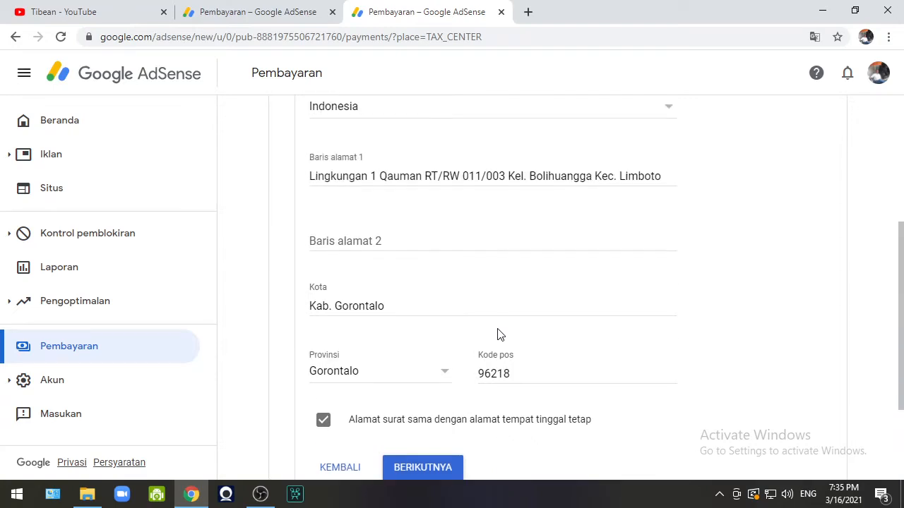
pyautogui.scroll(-2, 497, 335)
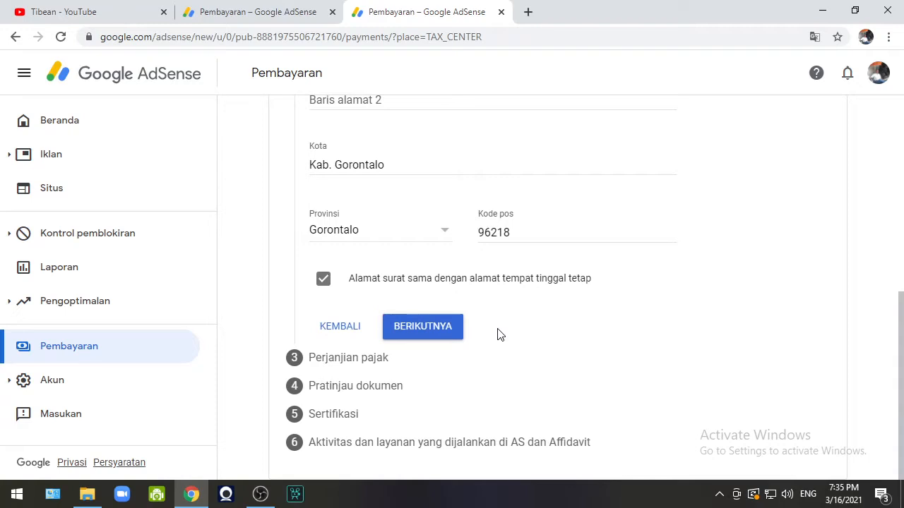
# Advance to the tax treaty step and claim treaty residence in Indonesia.
pyautogui.click(424, 327)
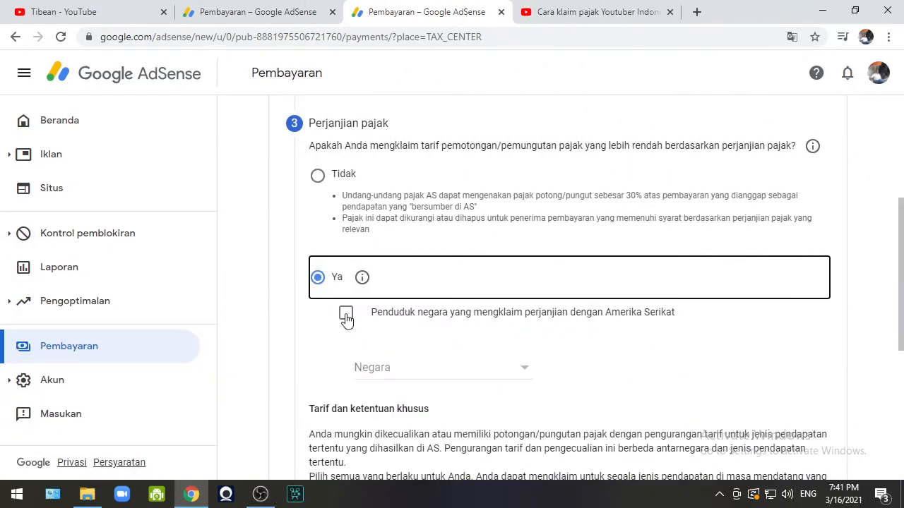
pyautogui.click(346, 316)
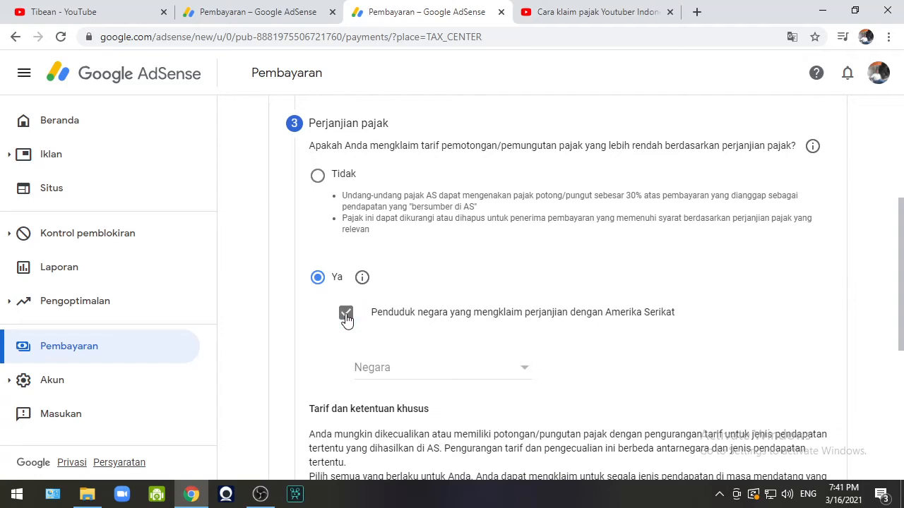
pyautogui.scroll(-1, 458, 330)
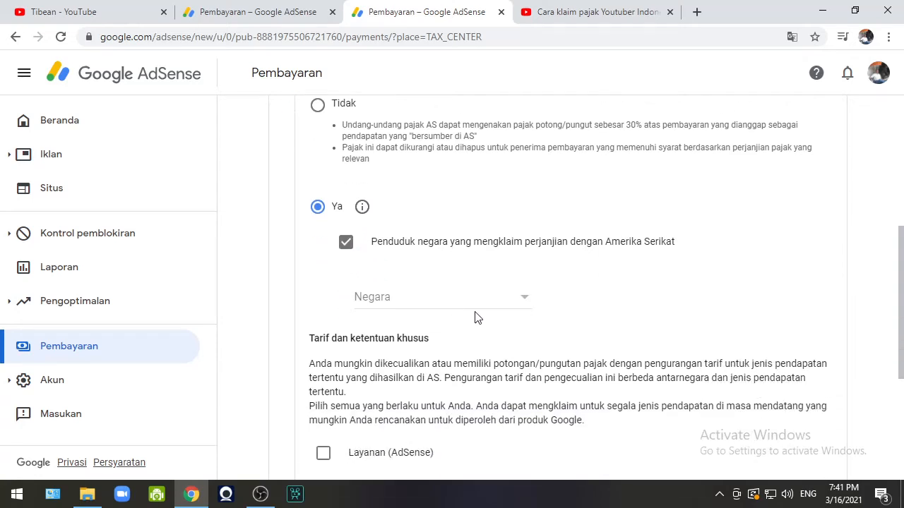
pyautogui.click(525, 299)
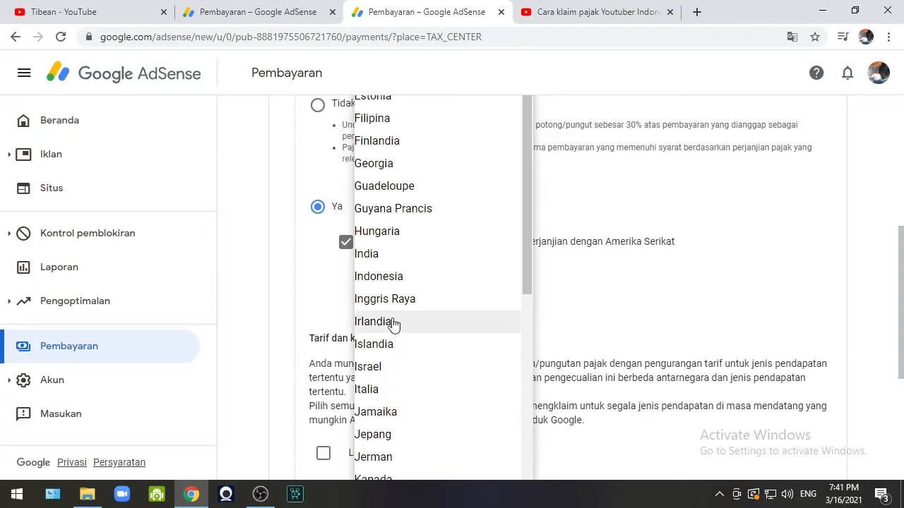
pyautogui.click(397, 281)
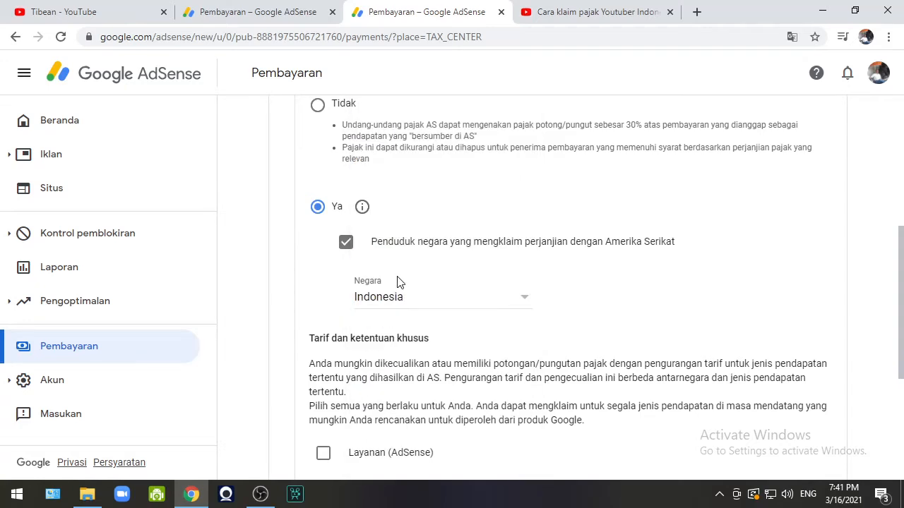
pyautogui.scroll(-2, 417, 251)
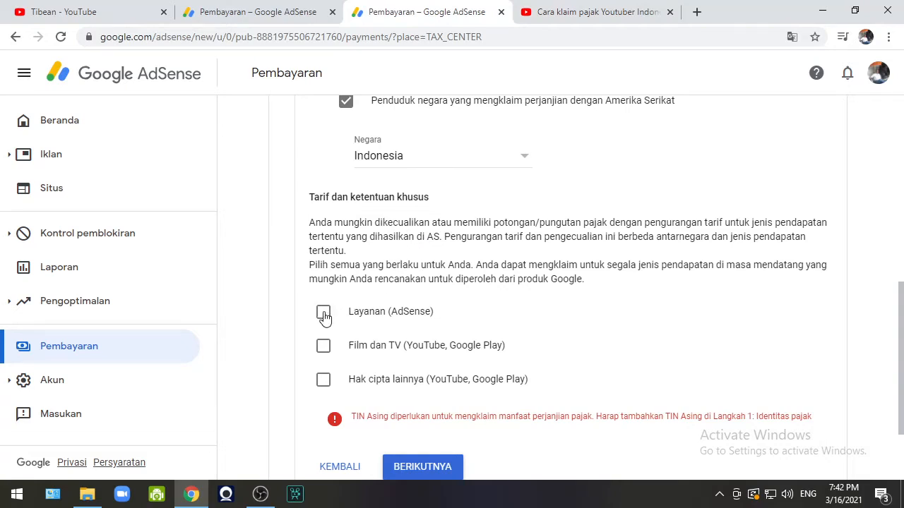
# Claim Services (Layanan) income under Pasal 8 ayat 1 at 0% and confirm eligibility.
pyautogui.click(324, 312)
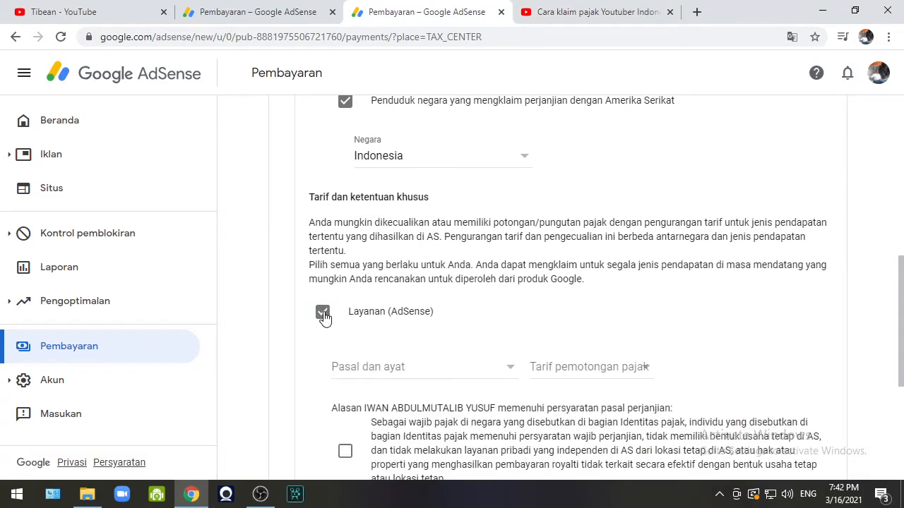
pyautogui.click(365, 372)
pyautogui.click(370, 389)
pyautogui.click(569, 372)
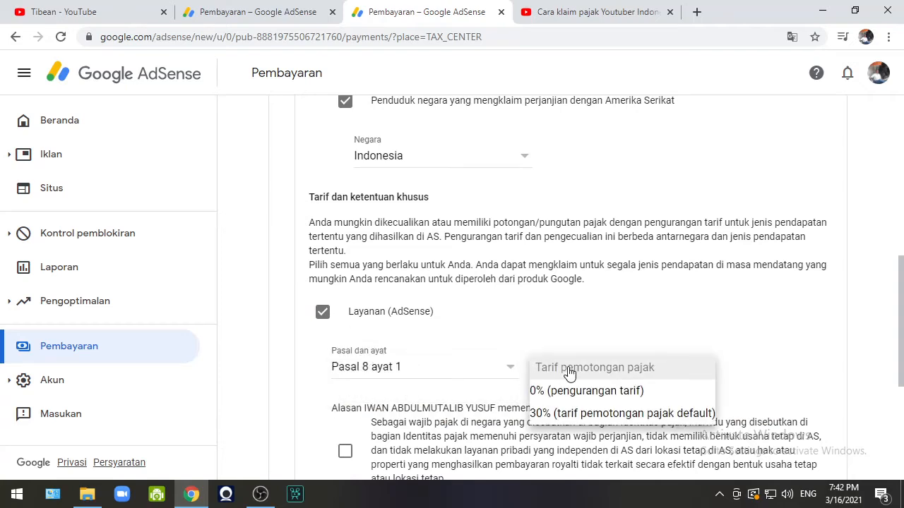
pyautogui.click(573, 389)
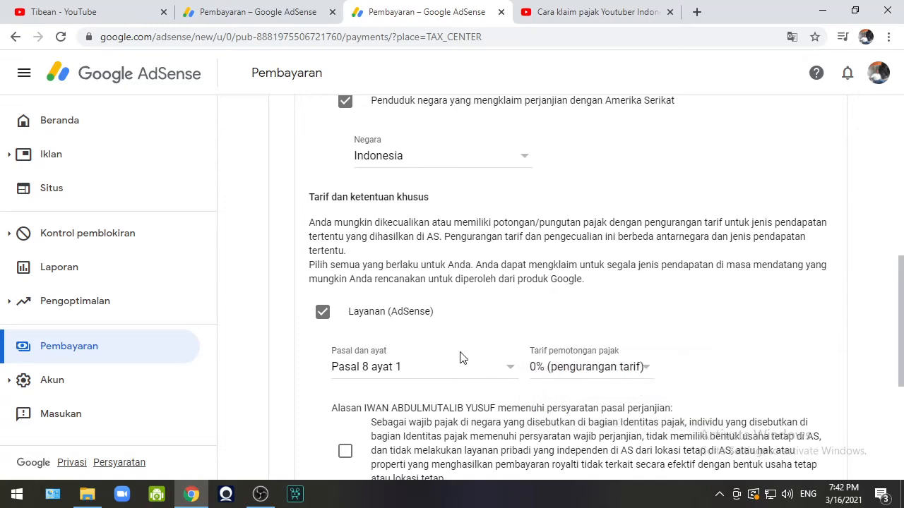
pyautogui.scroll(-2, 459, 358)
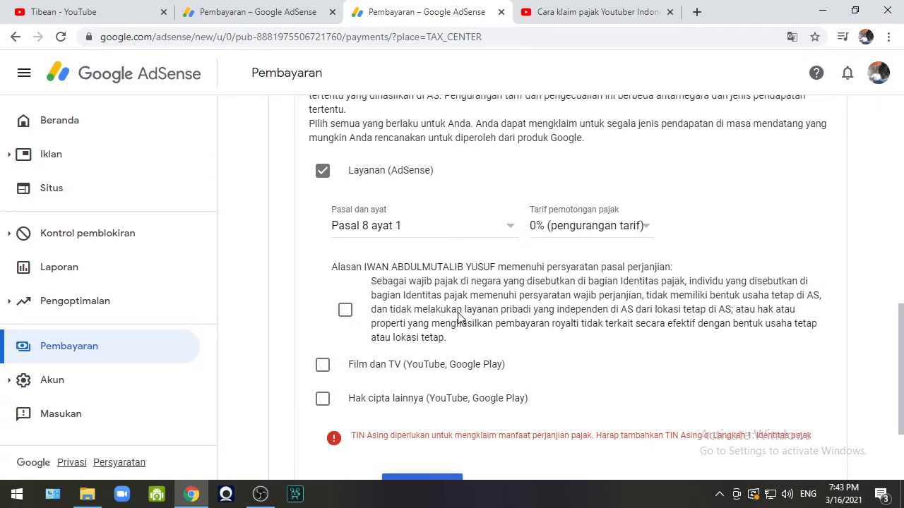
pyautogui.click(345, 312)
# Claim Film dan TV income under Pasal 13 ayat 2 at 10% and confirm eligibility.
pyautogui.click(322, 365)
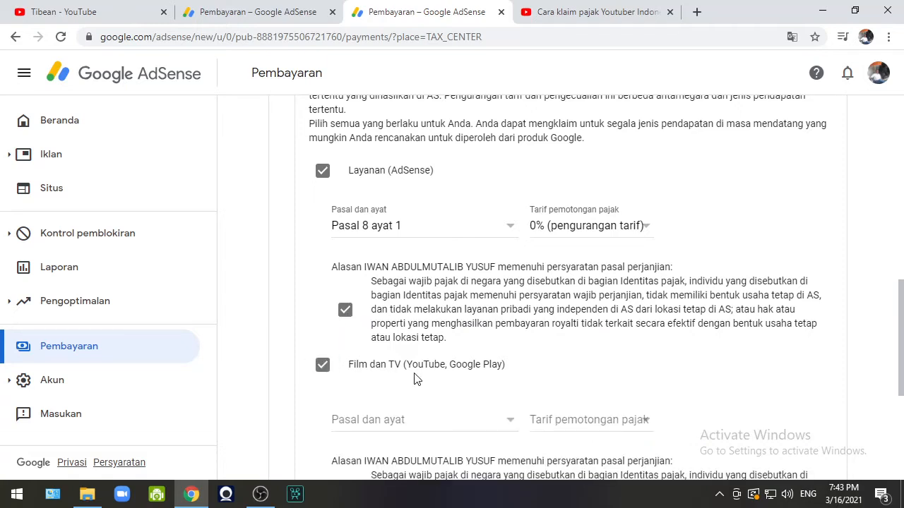
pyautogui.scroll(-1, 416, 379)
pyautogui.click(387, 357)
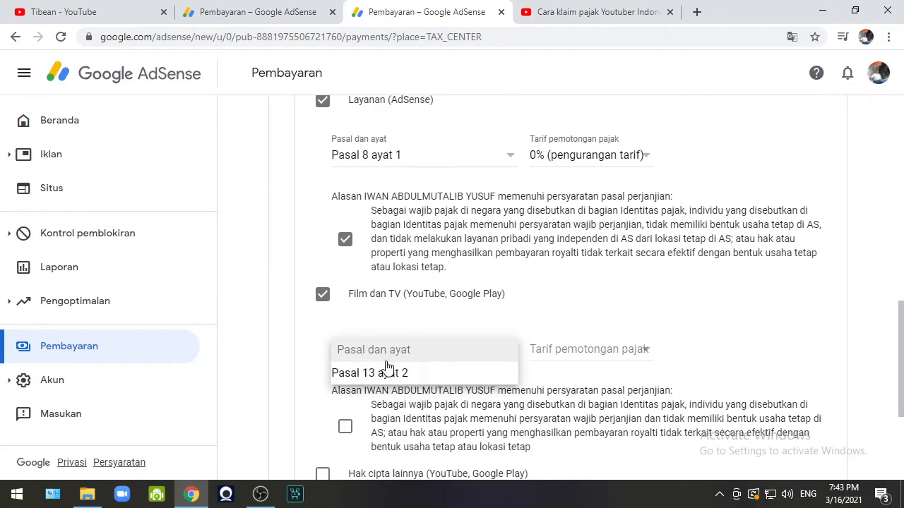
pyautogui.click(387, 372)
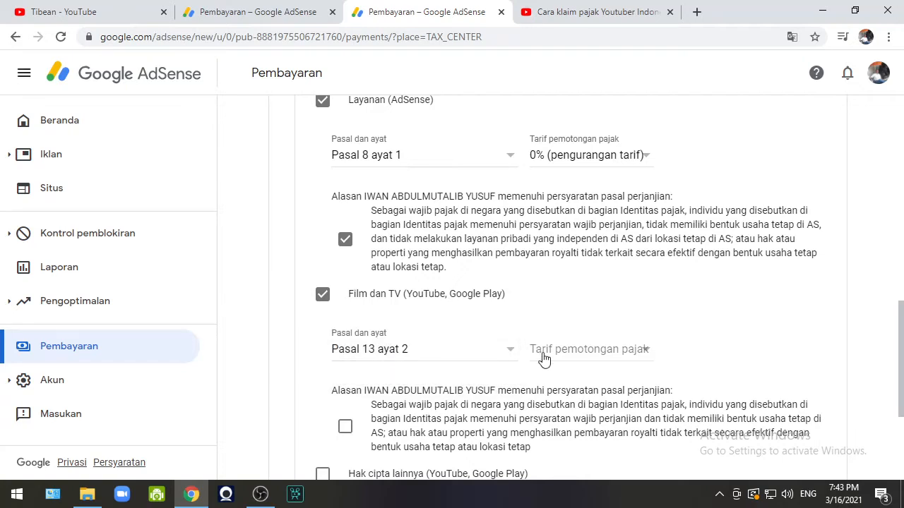
pyautogui.click(569, 353)
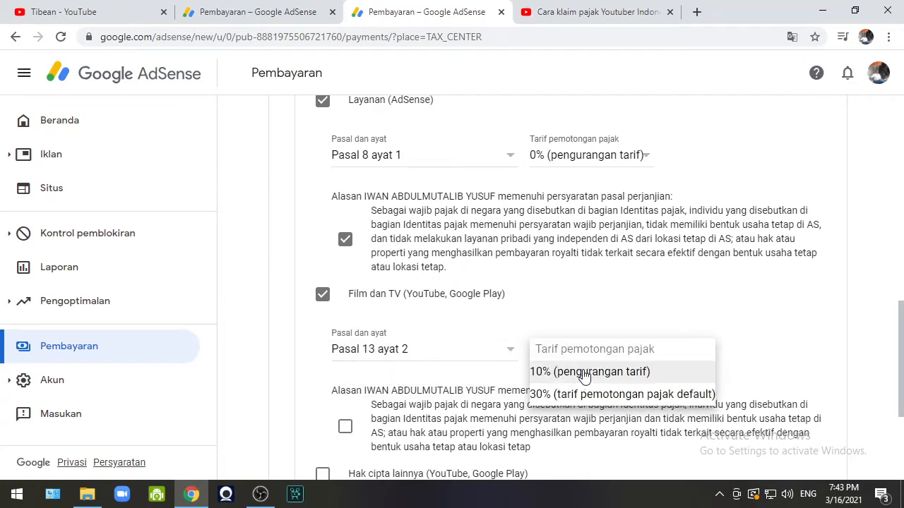
pyautogui.click(578, 372)
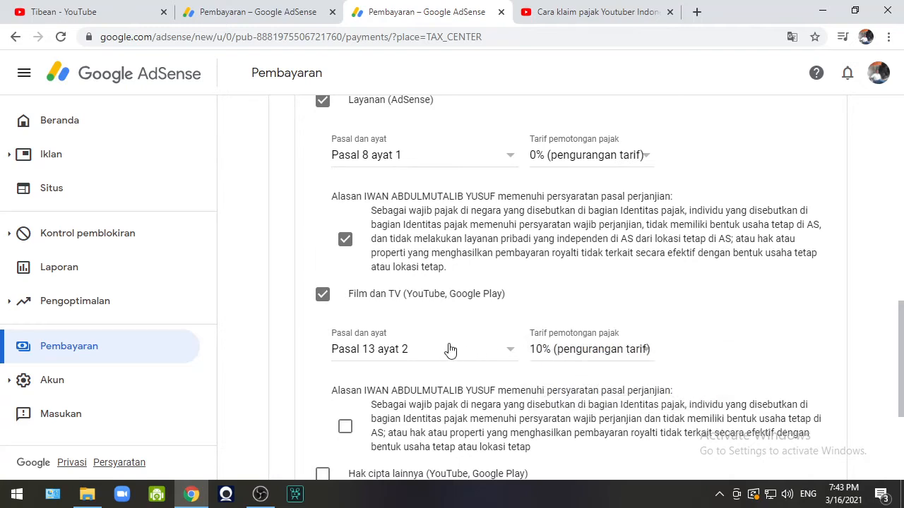
pyautogui.scroll(-2, 447, 349)
pyautogui.click(346, 289)
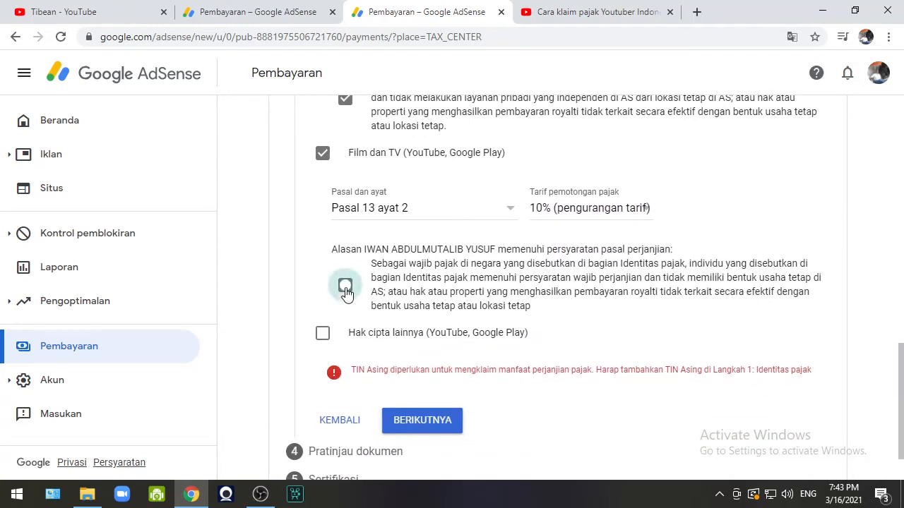
# Claim Hak cipta lainnya income under Pasal 13 ayat 2 at 10% and confirm eligibility.
pyautogui.click(323, 336)
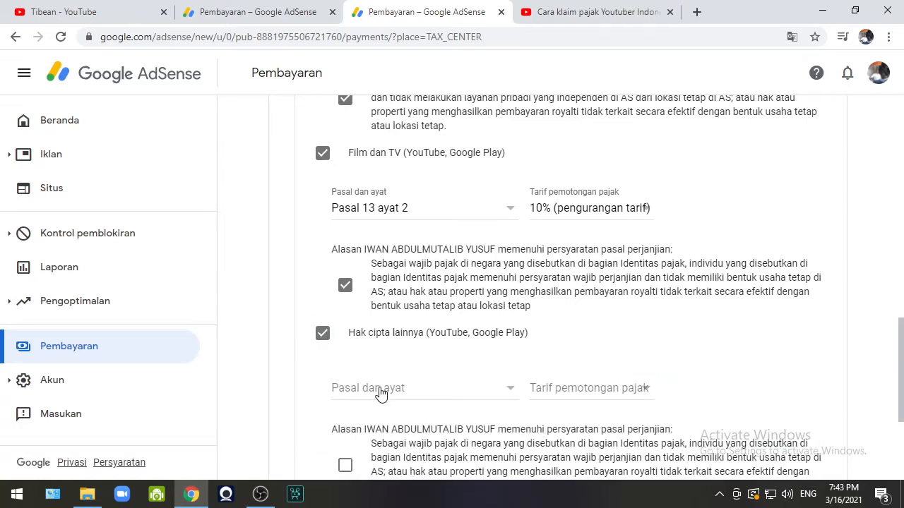
pyautogui.click(392, 391)
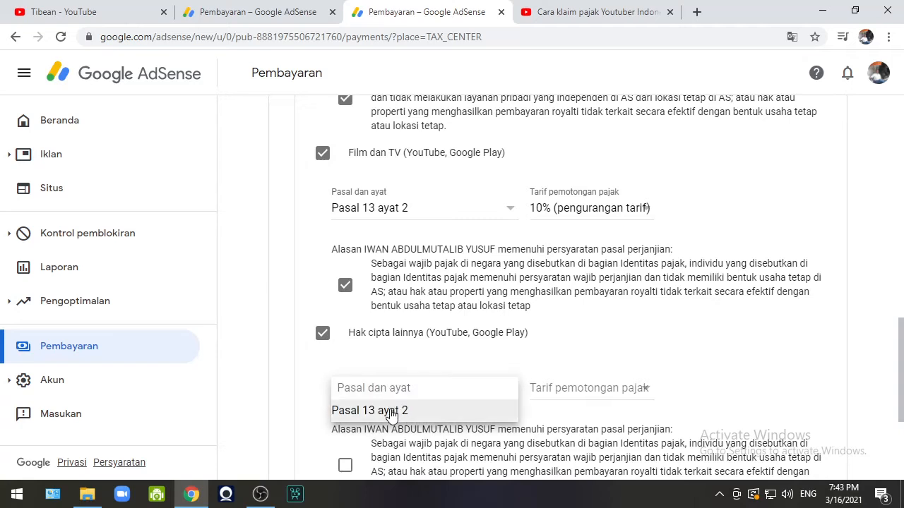
pyautogui.click(383, 412)
pyautogui.click(560, 390)
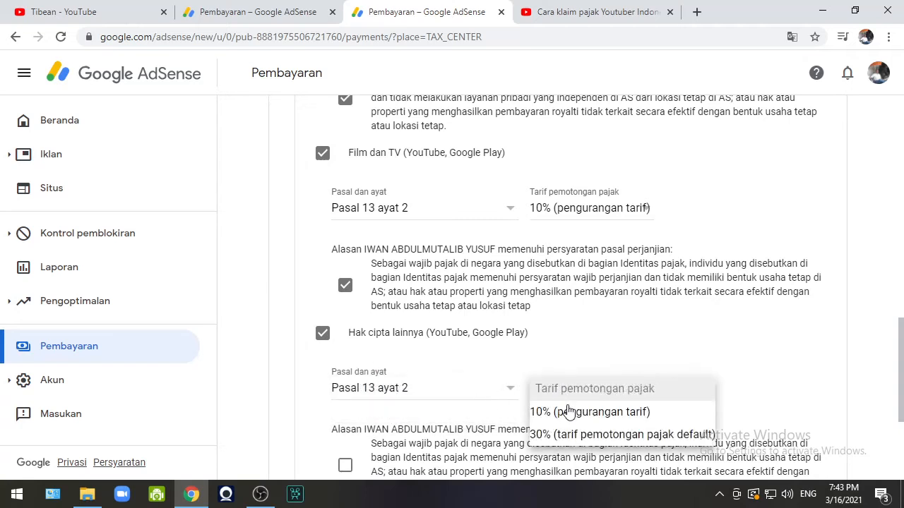
pyautogui.click(569, 413)
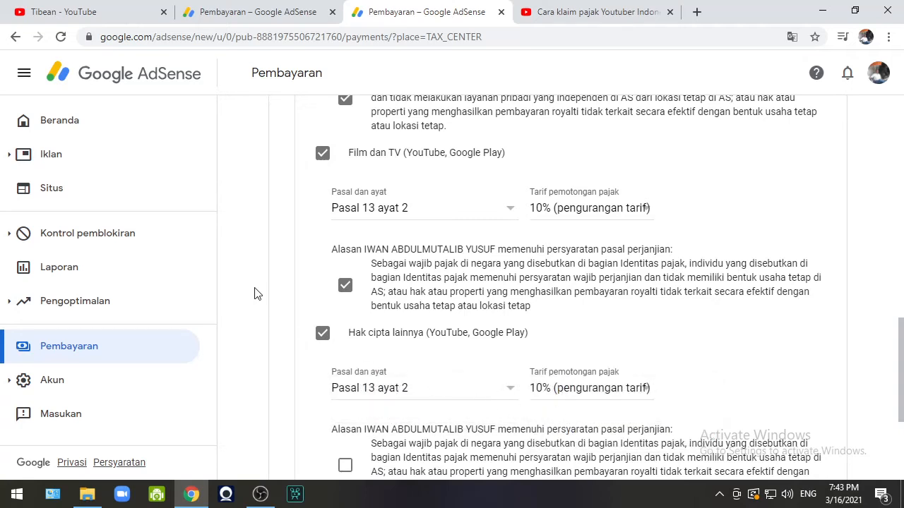
pyautogui.scroll(-3, 295, 286)
pyautogui.click(346, 257)
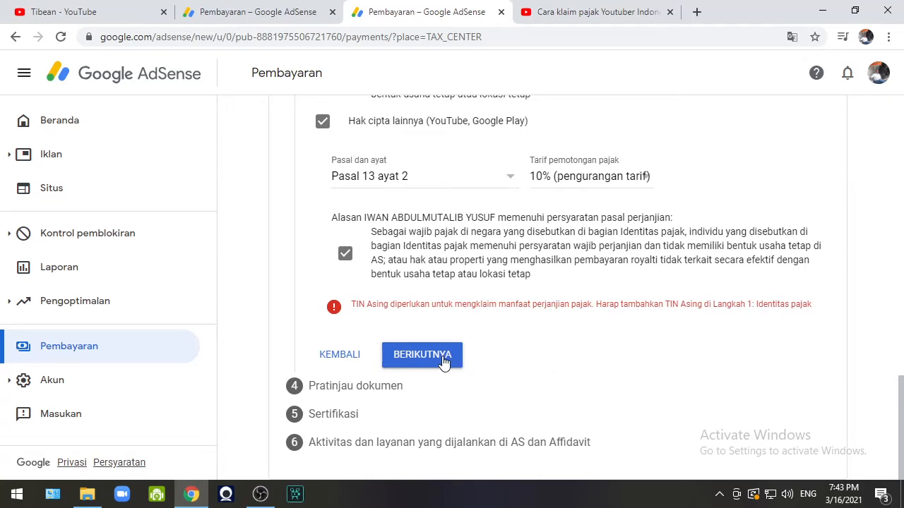
# Try continuing past the TIN-blocked treaty step, then go back through the address step to Identitas pajak.
pyautogui.click(444, 363)
pyautogui.click(407, 361)
pyautogui.click(345, 358)
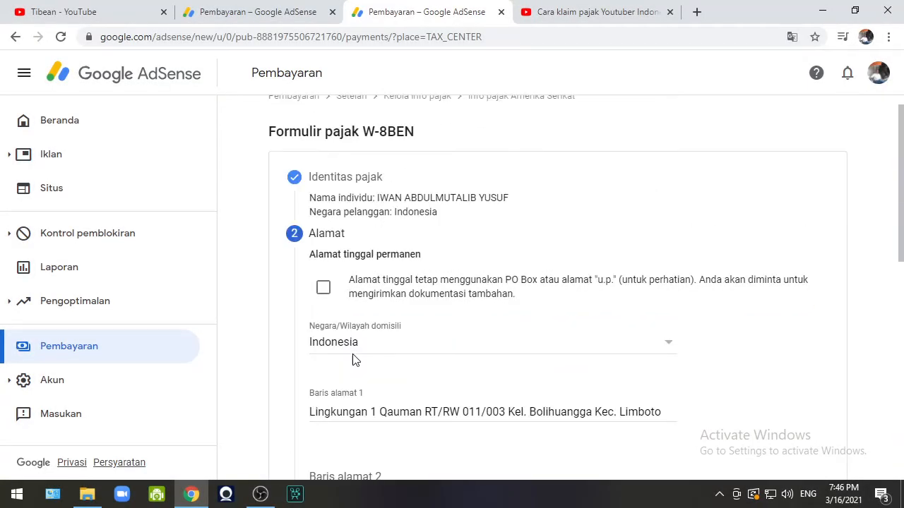
pyautogui.scroll(-4, 392, 313)
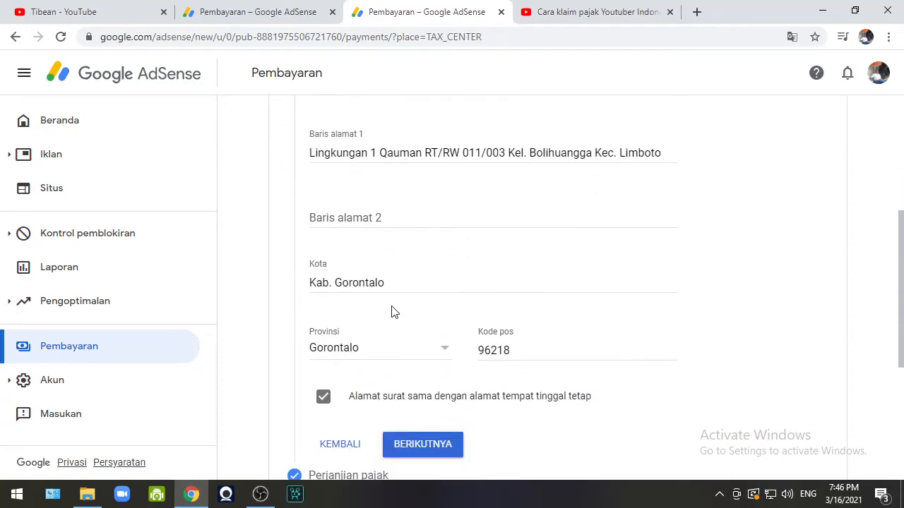
pyautogui.scroll(-2, 393, 311)
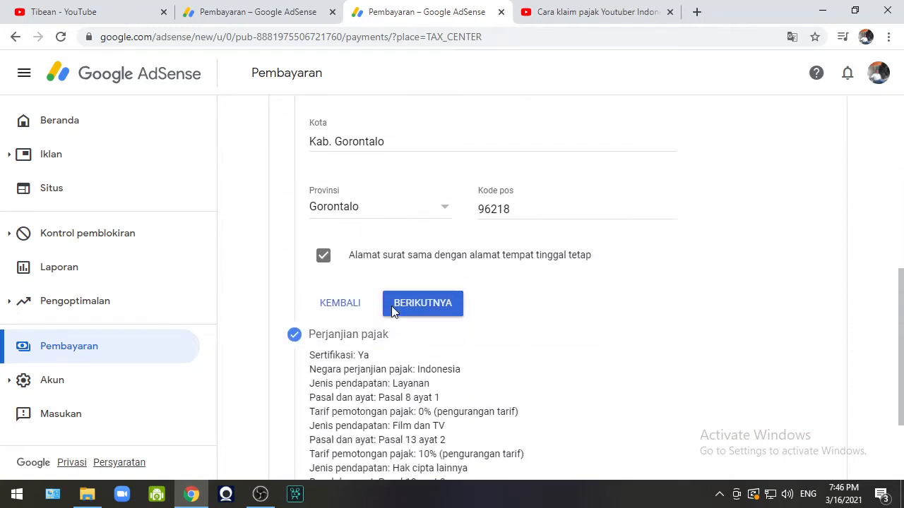
pyautogui.click(349, 308)
pyautogui.scroll(1, 349, 311)
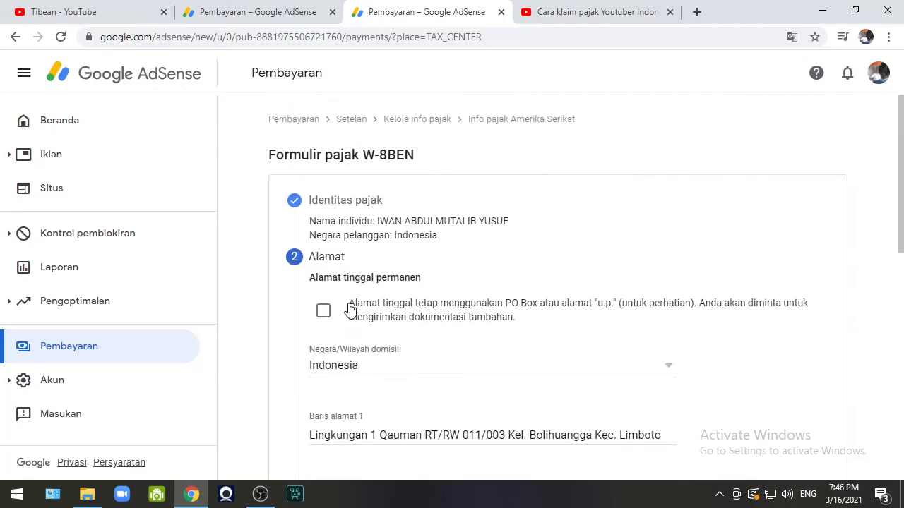
pyautogui.scroll(-5, 348, 309)
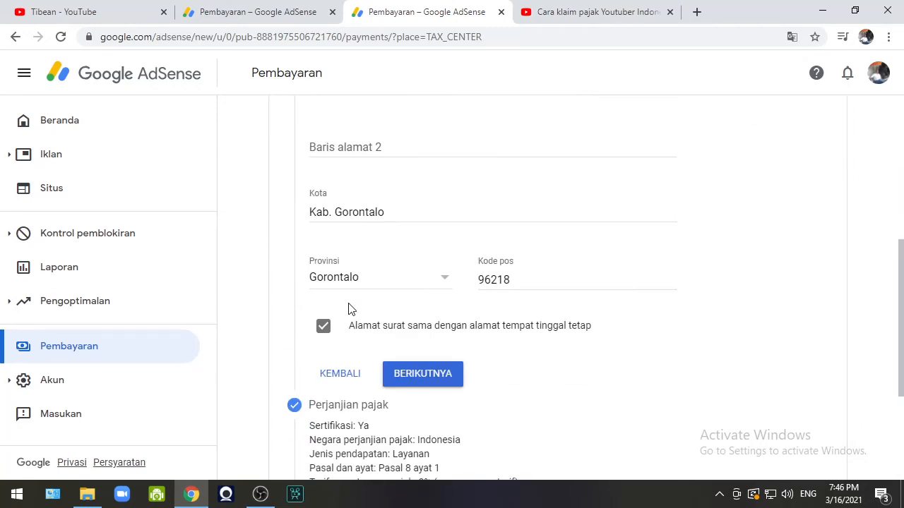
pyautogui.click(333, 379)
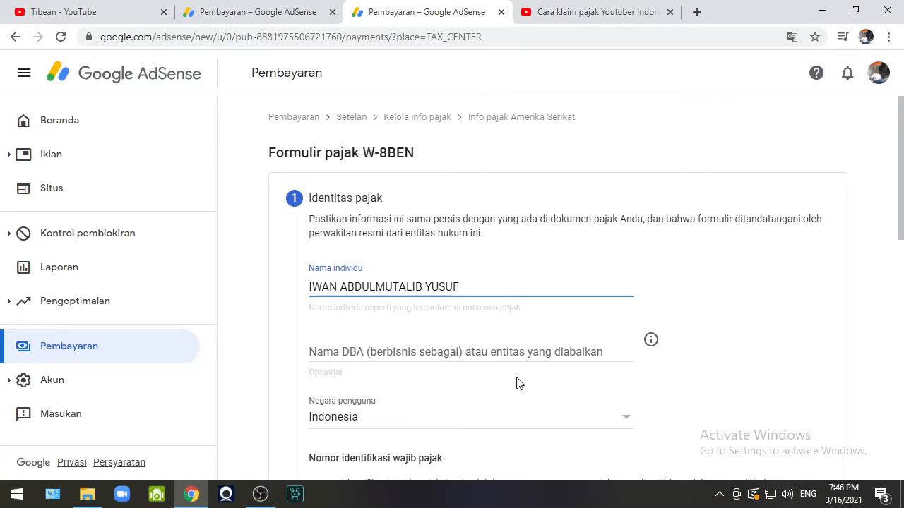
# Enter the foreign tax ID number in TIN Asing and resubmit the identity step.
pyautogui.scroll(-2, 517, 381)
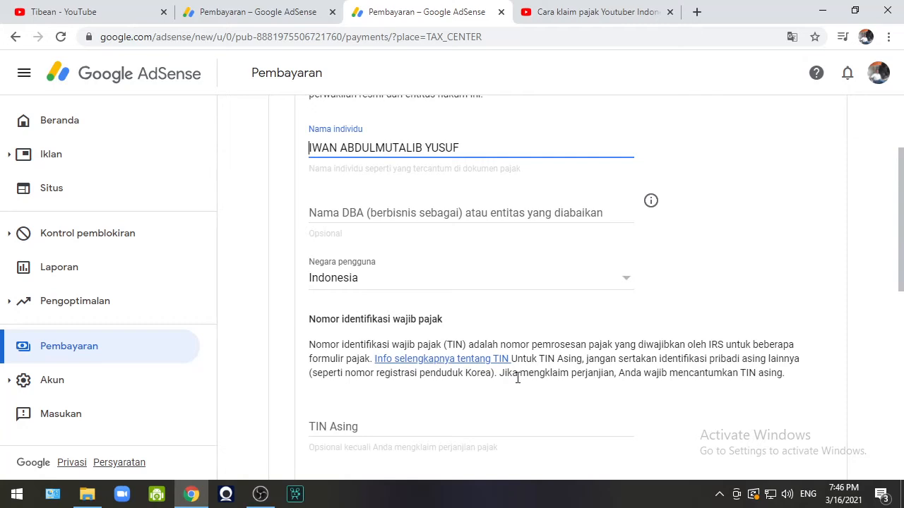
pyautogui.scroll(-2, 517, 379)
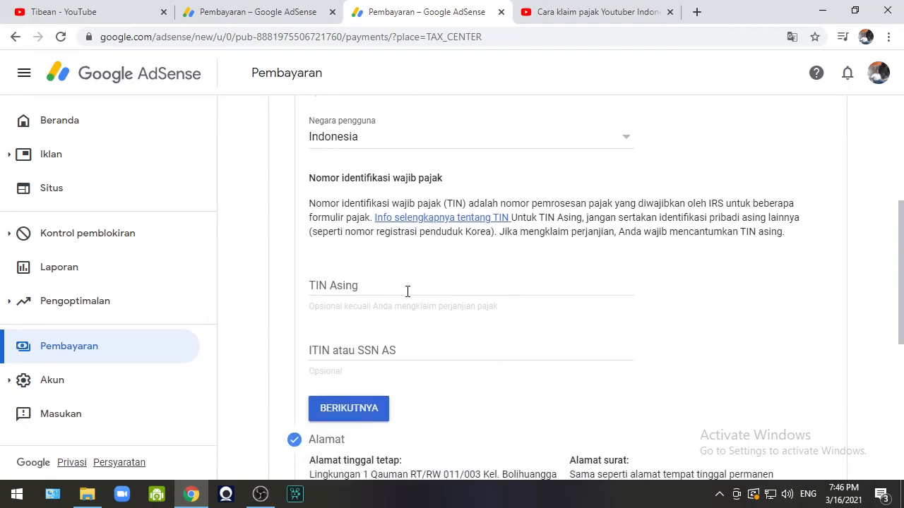
pyautogui.click(408, 292)
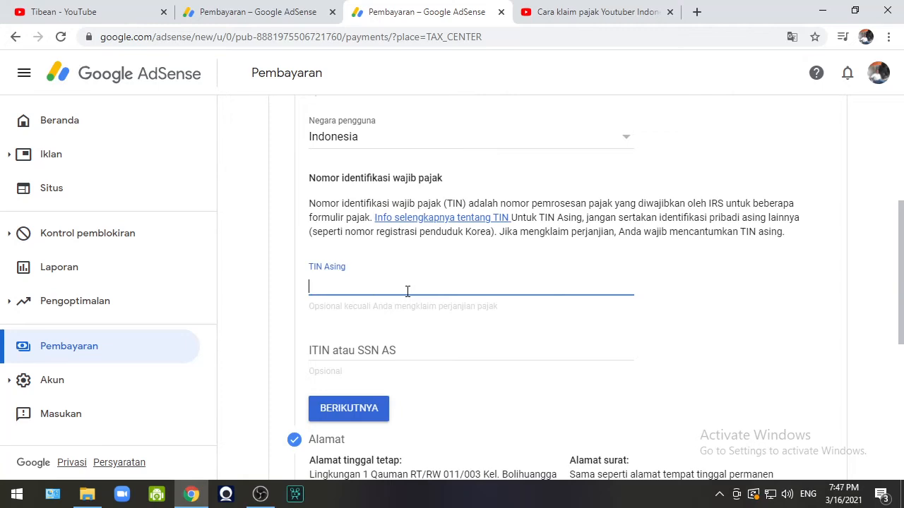
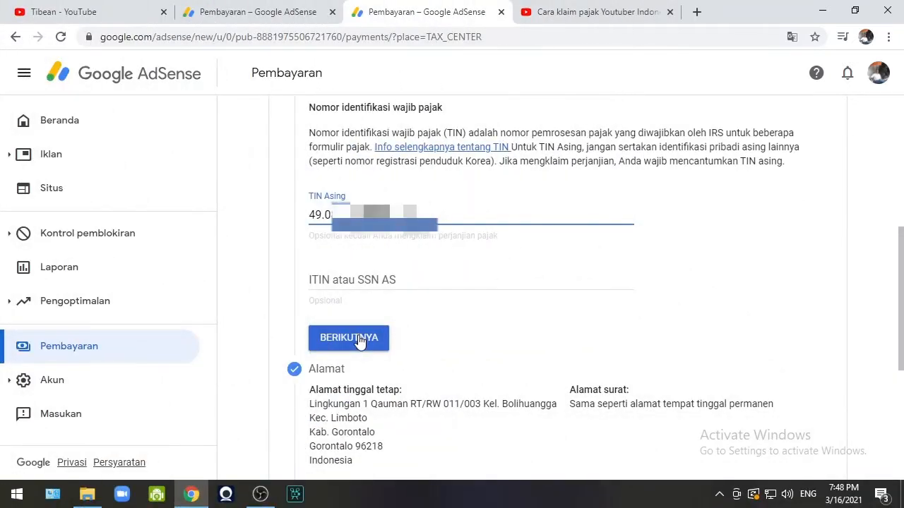
pyautogui.click(360, 339)
# Get past the tax identity step and confirm the permanent address on the Alamat step.
pyautogui.click(365, 343)
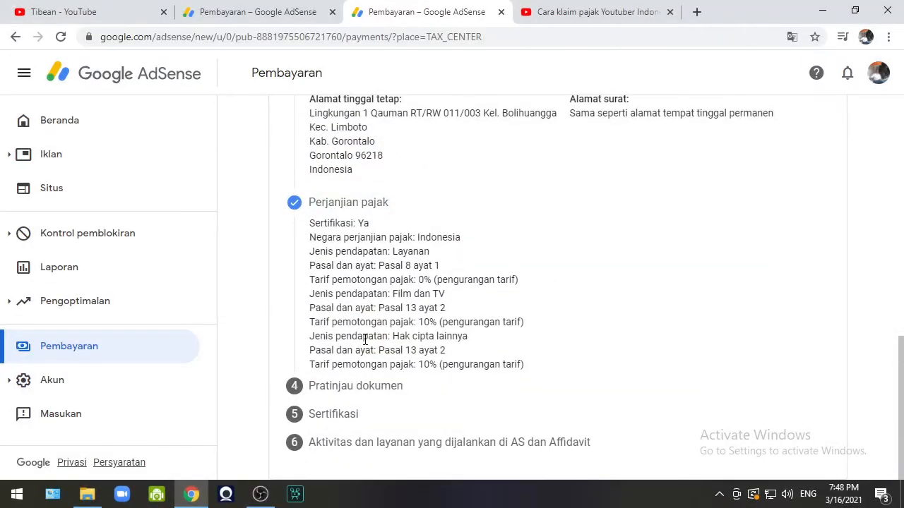
pyautogui.scroll(2, 364, 339)
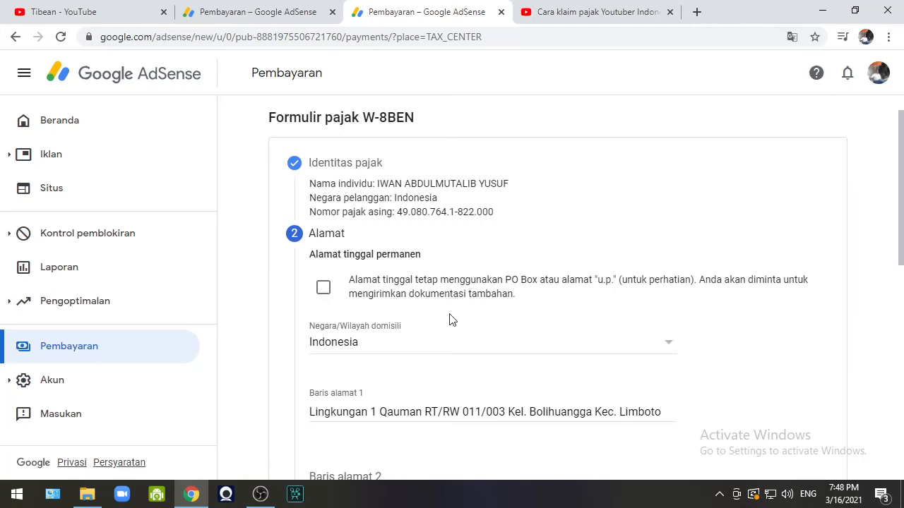
pyautogui.scroll(-2, 446, 321)
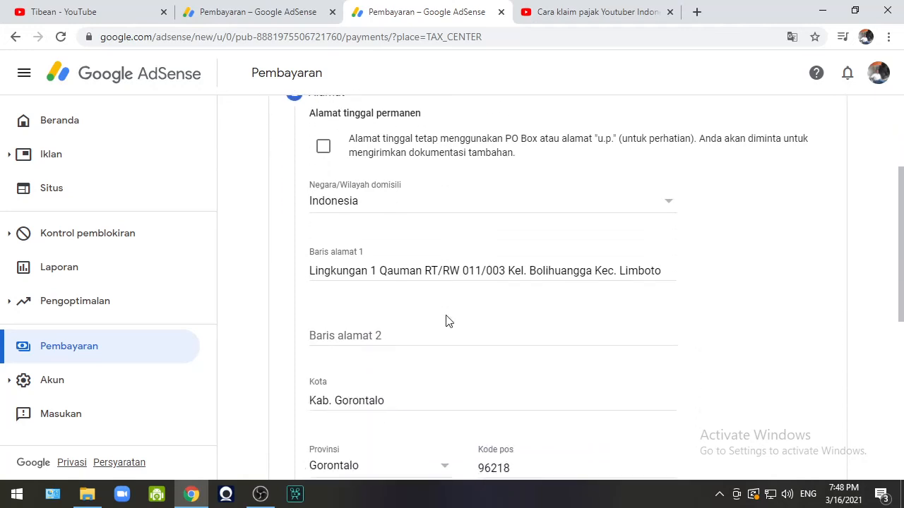
pyautogui.scroll(-1, 445, 321)
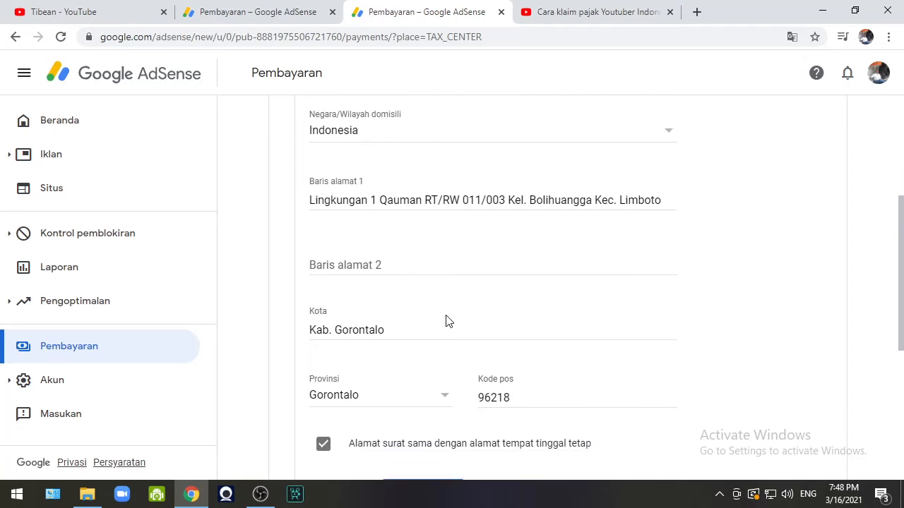
pyautogui.scroll(-1, 446, 321)
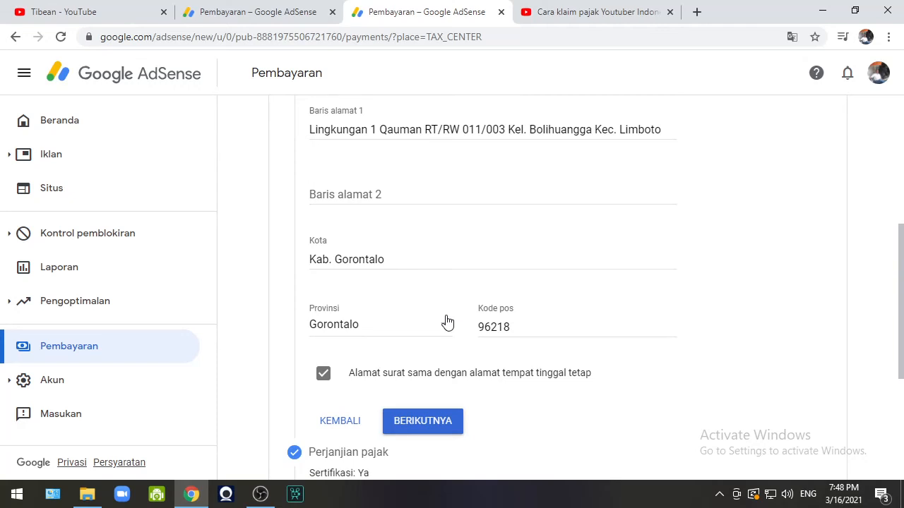
pyautogui.scroll(-3, 447, 322)
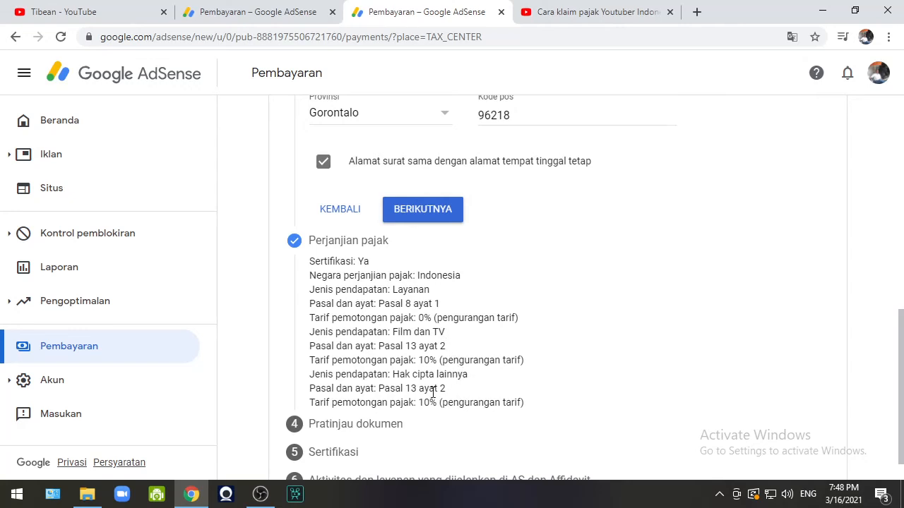
pyautogui.click(433, 218)
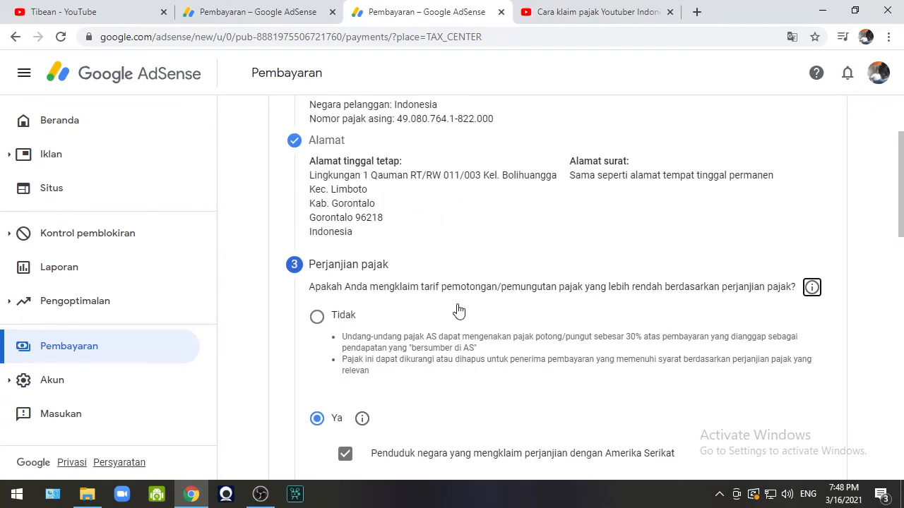
# Submit the treaty claims after review: Layanan 0%, Film dan TV and Hak cipta 10%.
pyautogui.scroll(-2, 459, 318)
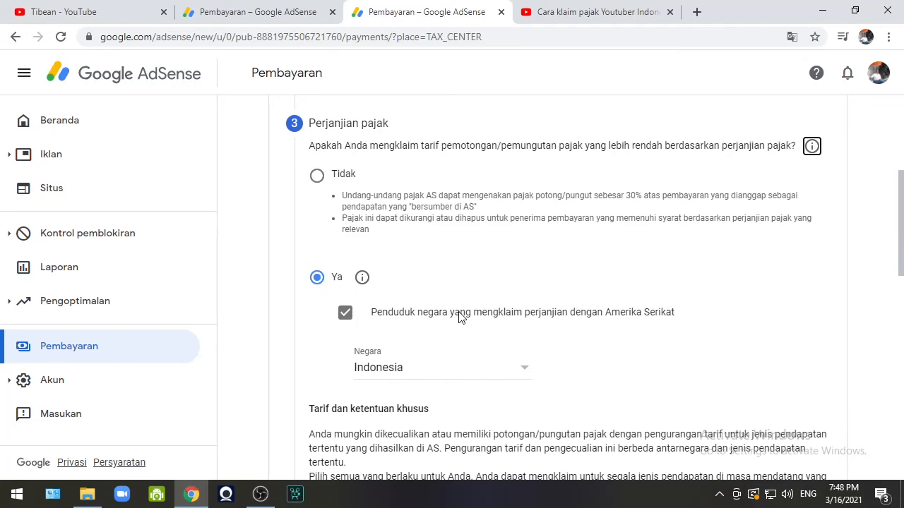
pyautogui.scroll(-2, 459, 318)
pyautogui.scroll(-2, 459, 311)
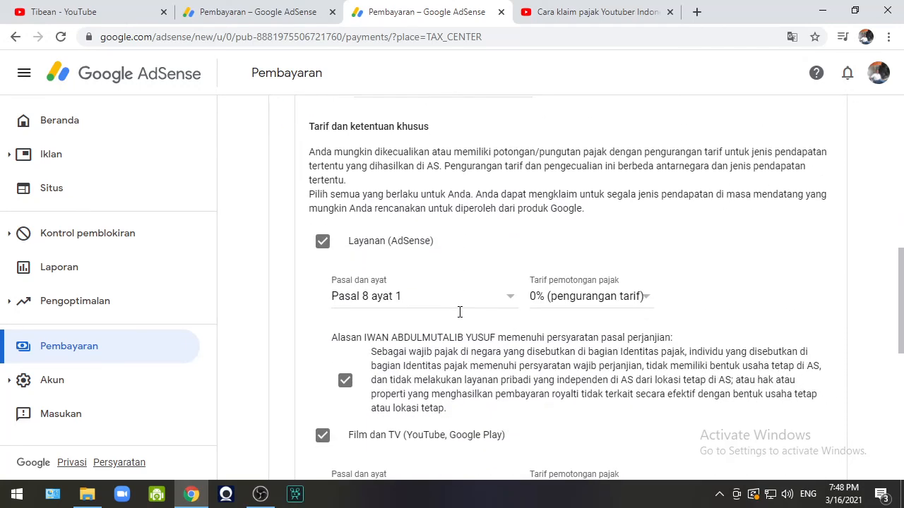
pyautogui.scroll(-2, 459, 318)
pyautogui.scroll(-4, 459, 318)
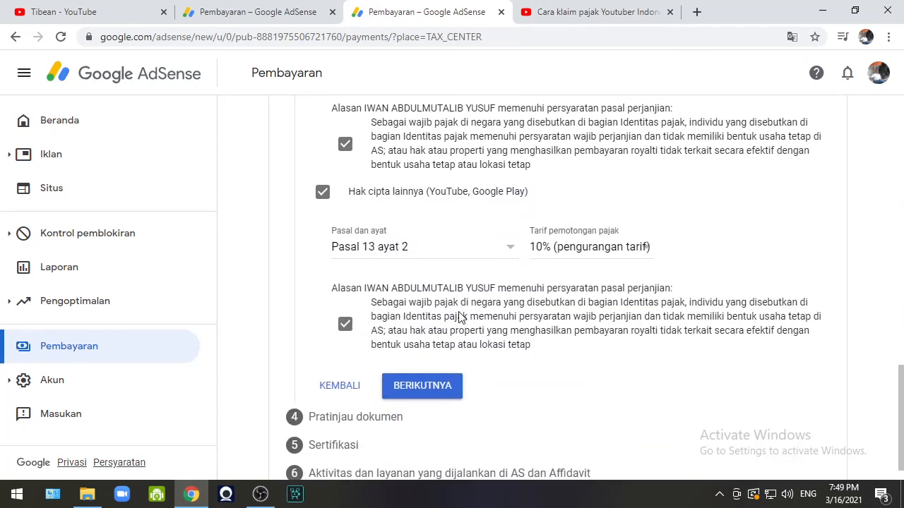
pyautogui.scroll(-1, 459, 318)
pyautogui.click(442, 356)
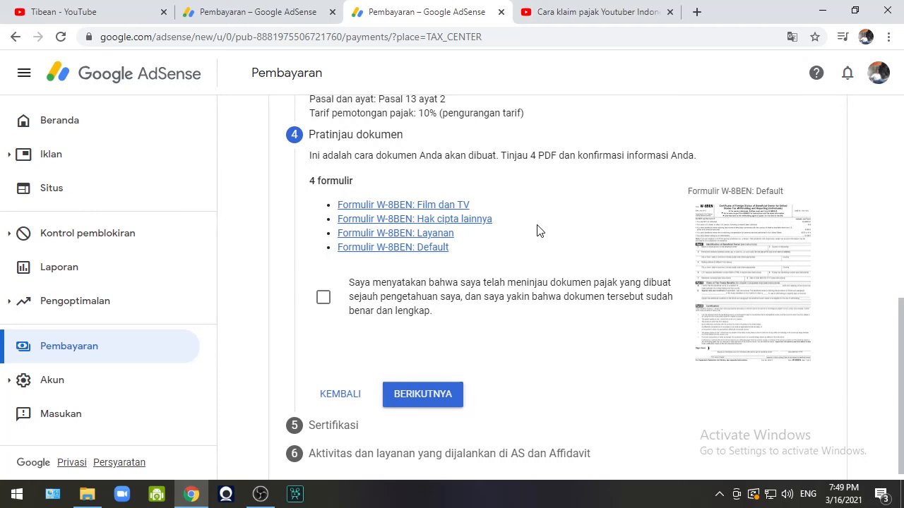
# Tick the review declaration for the four W-8BEN previews and continue to Sertifikasi.
pyautogui.scroll(3, 537, 215)
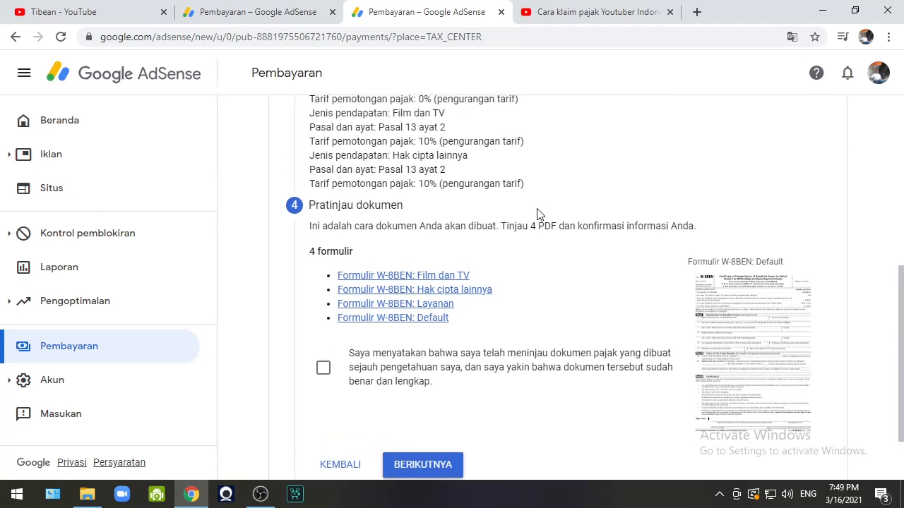
pyautogui.scroll(-3, 536, 215)
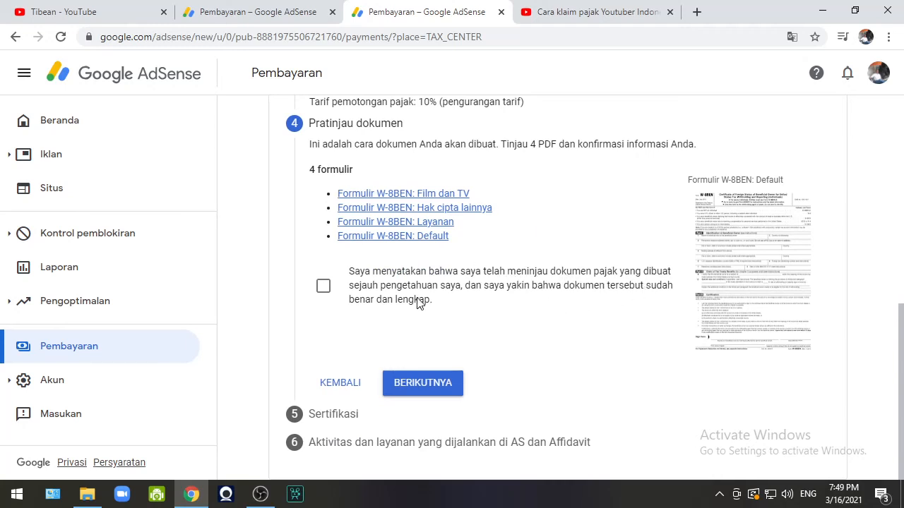
pyautogui.click(323, 287)
pyautogui.click(431, 386)
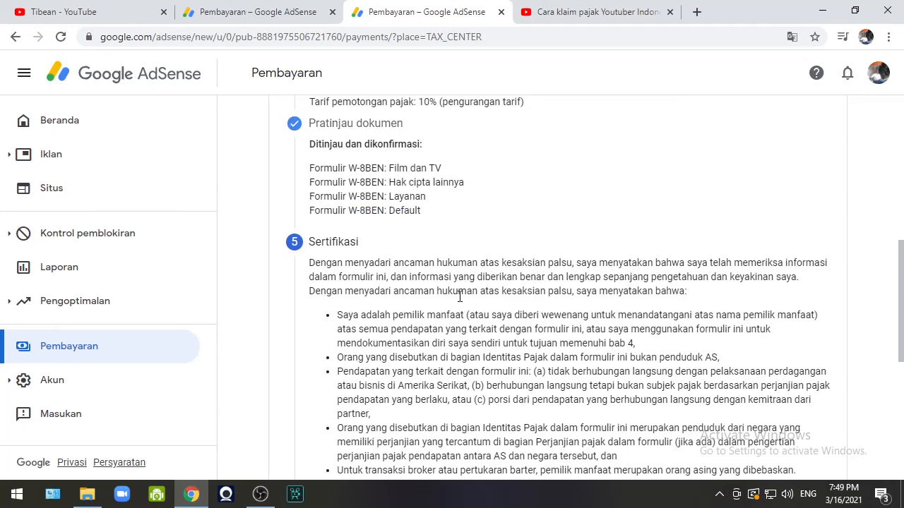
# Select 'Ya, saya adalah orang…' to certify you are the named signer, then continue.
pyautogui.scroll(-4, 459, 297)
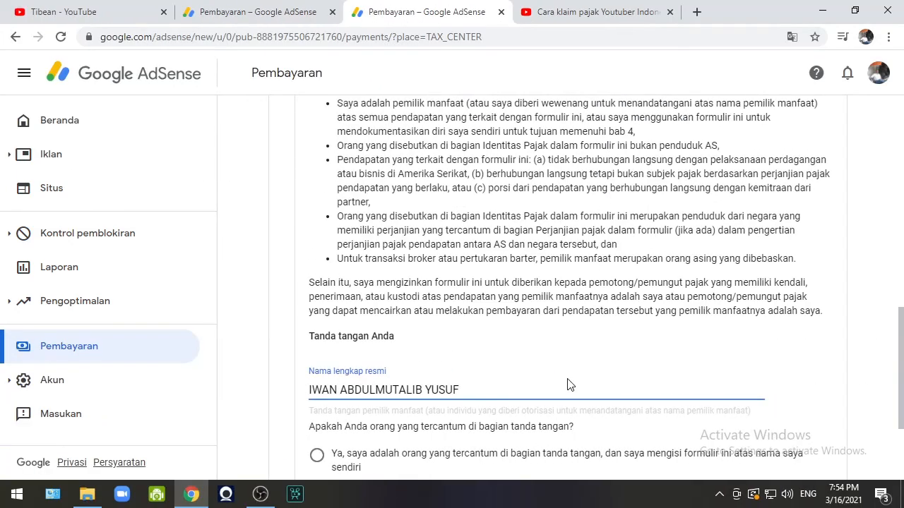
pyautogui.scroll(-2, 570, 385)
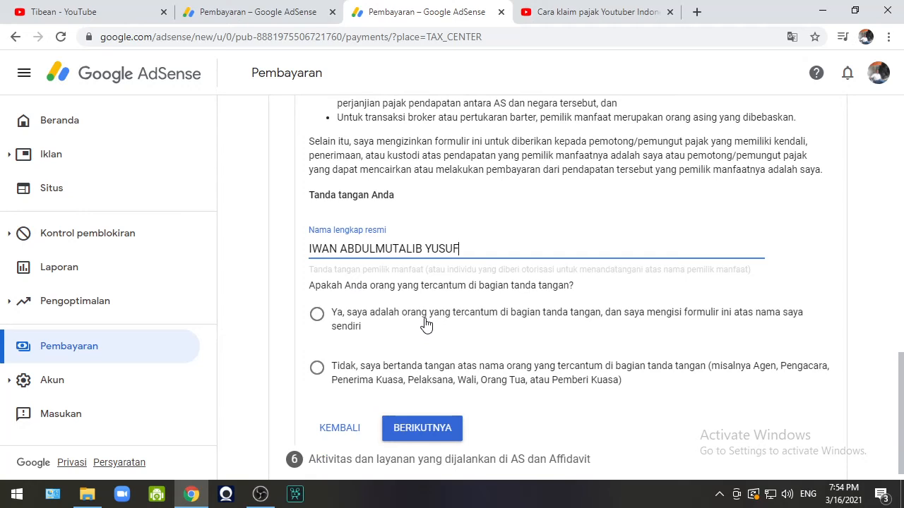
pyautogui.click(317, 315)
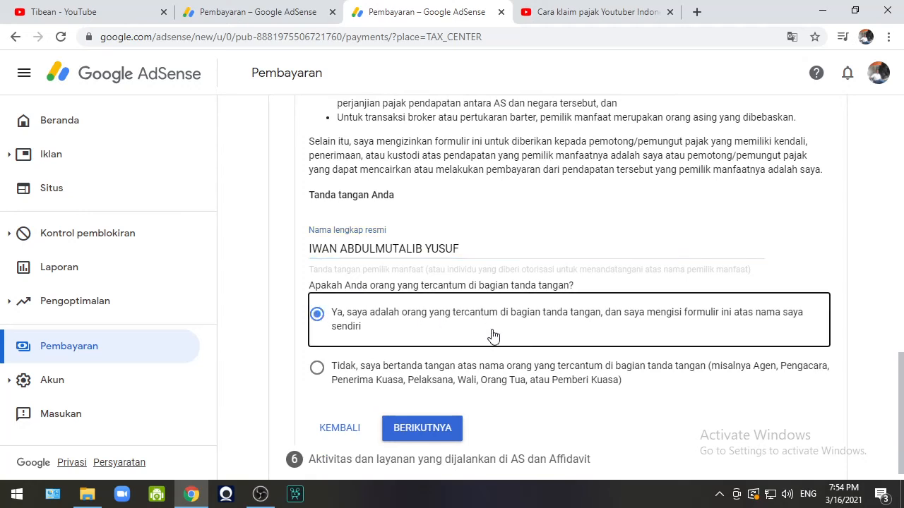
pyautogui.scroll(-1, 490, 336)
pyautogui.click(441, 415)
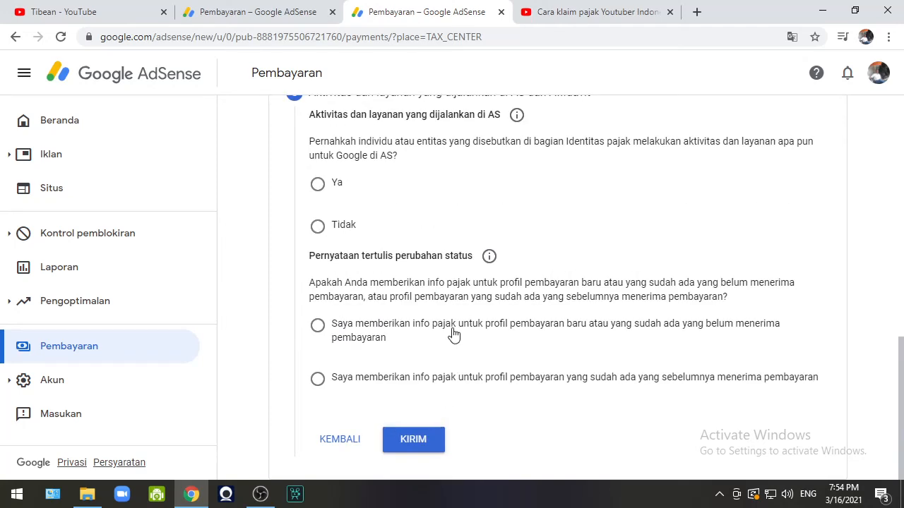
# Answer Tidak to US services and affirm that all services are performed outside the US.
pyautogui.scroll(2, 460, 235)
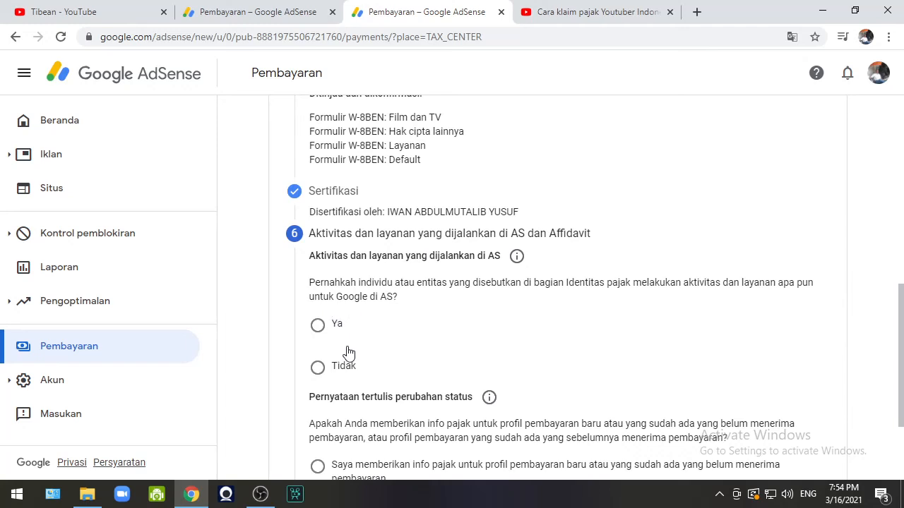
pyautogui.click(317, 369)
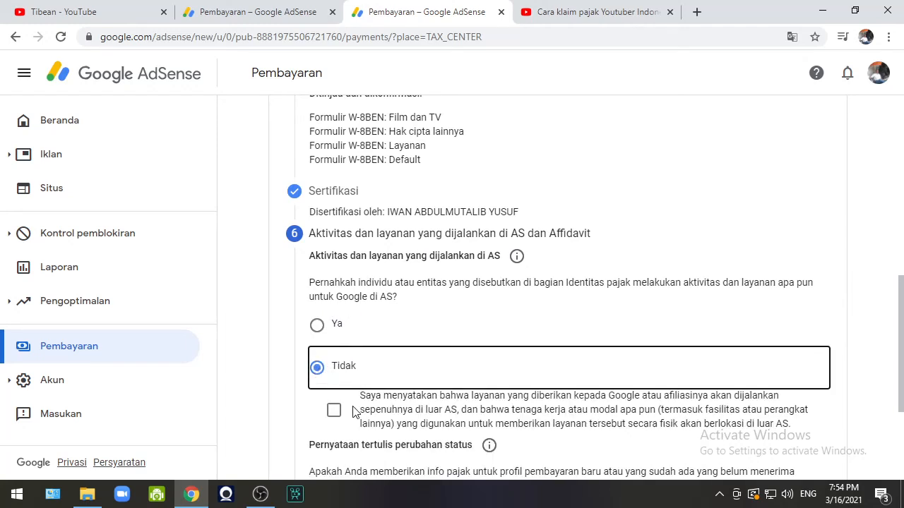
pyautogui.click(334, 411)
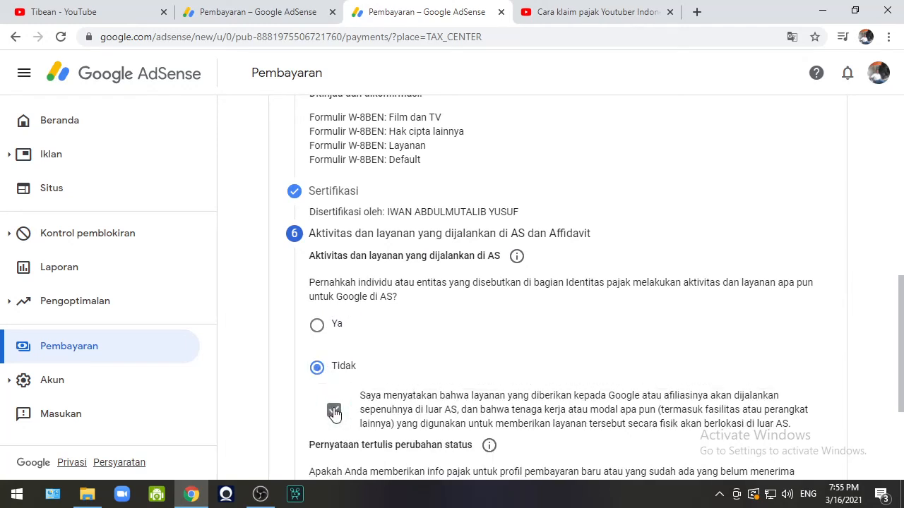
pyautogui.scroll(-3, 261, 373)
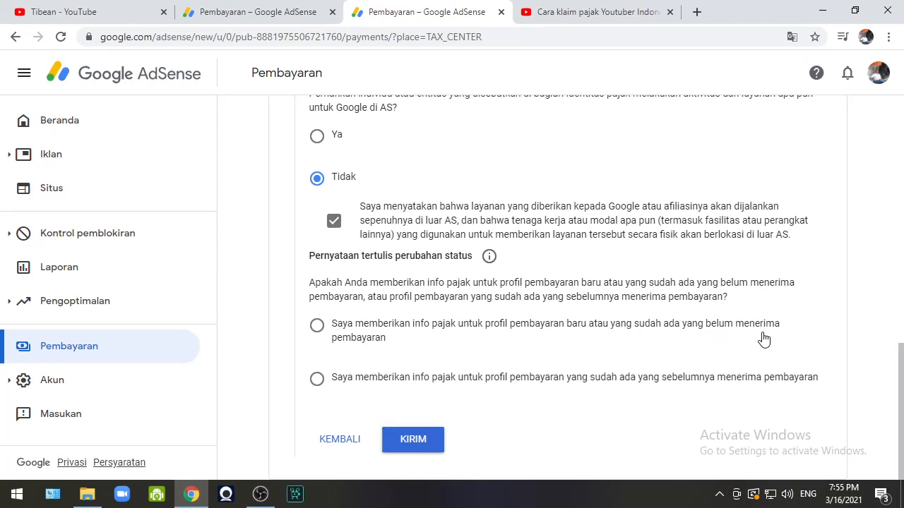
# Choose the already-paid existing profile, affirm tax info unchanged since 1 January 2020, and submit with KIRIM.
pyautogui.click(317, 381)
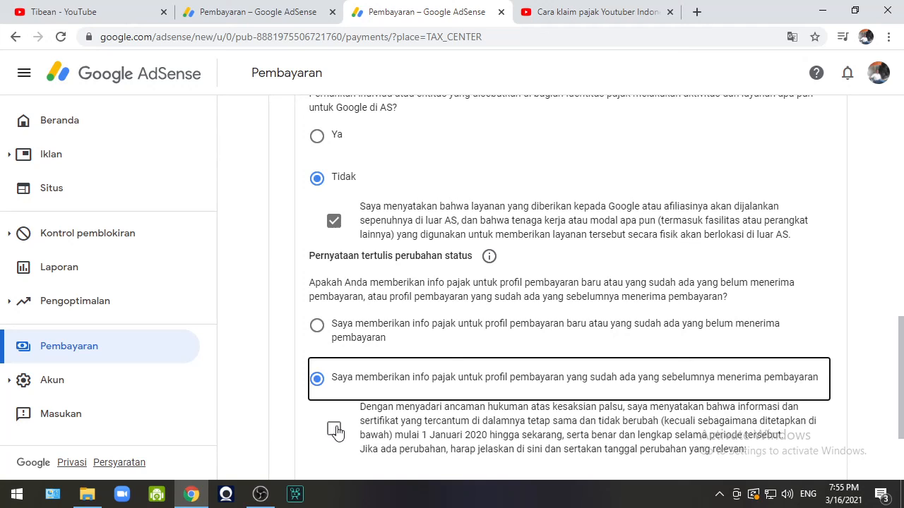
pyautogui.click(334, 431)
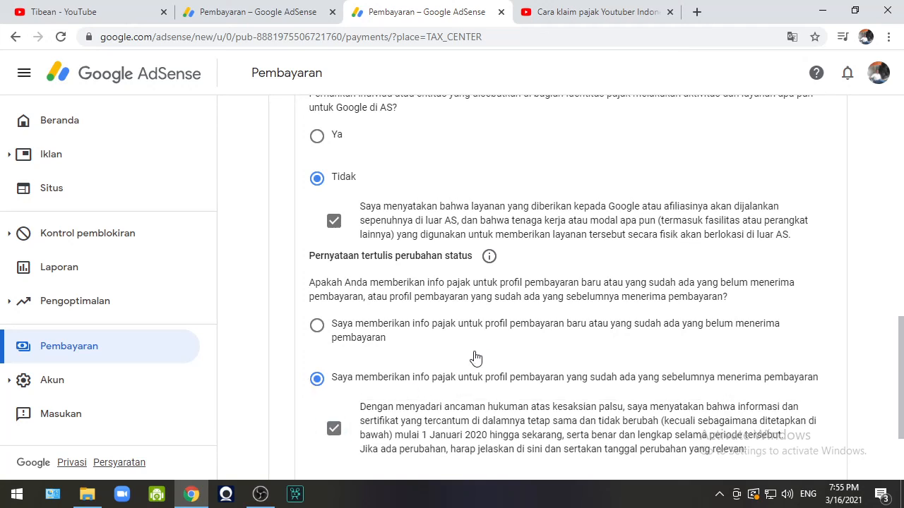
pyautogui.scroll(-1, 488, 353)
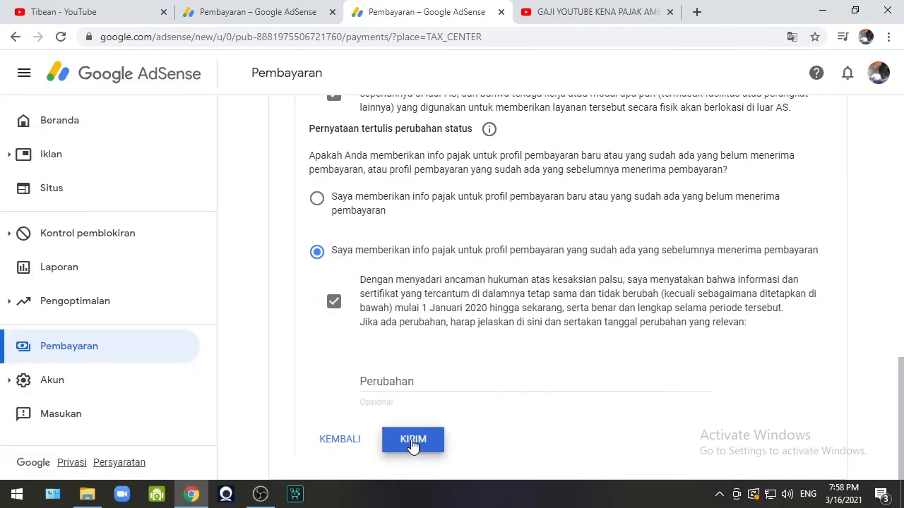
pyautogui.click(413, 442)
pyautogui.click(413, 441)
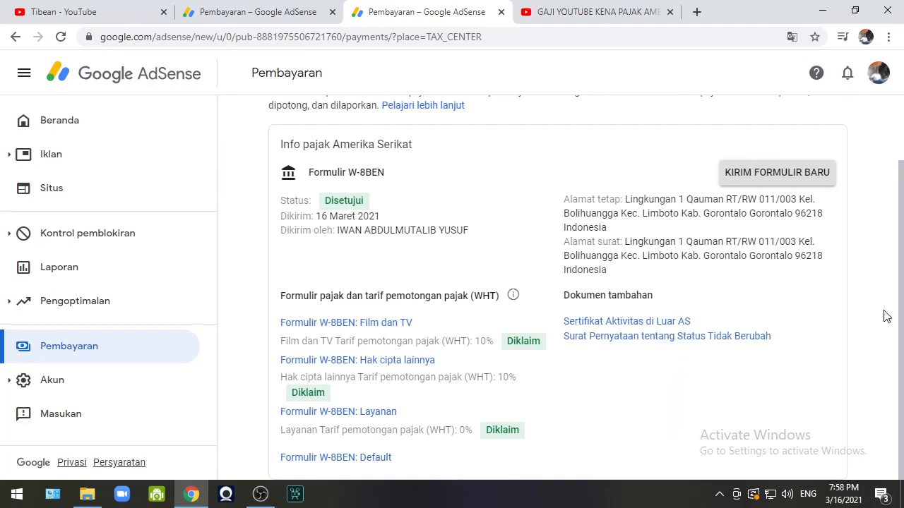
# Scroll through the approved W-8BEN summary, its claimed rates and the two extra documents.
pyautogui.scroll(2, 893, 275)
pyautogui.scroll(-2, 900, 233)
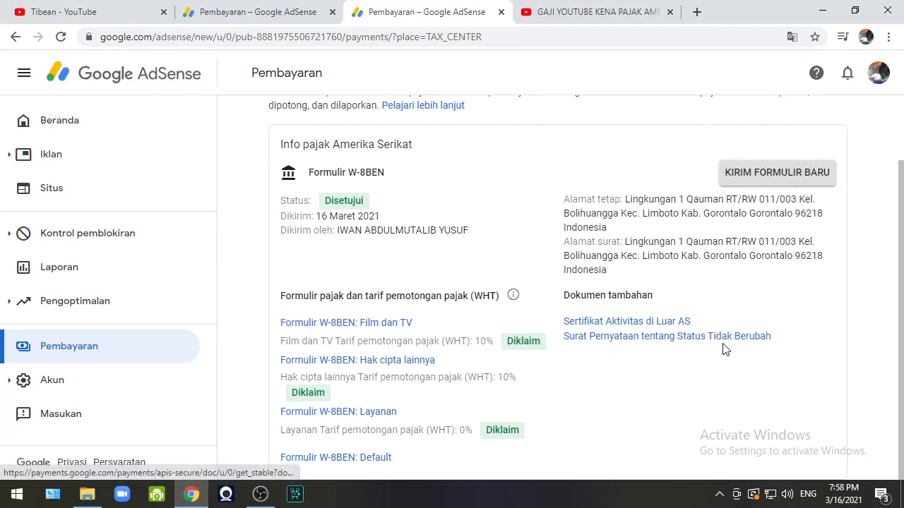
pyautogui.scroll(1, 612, 262)
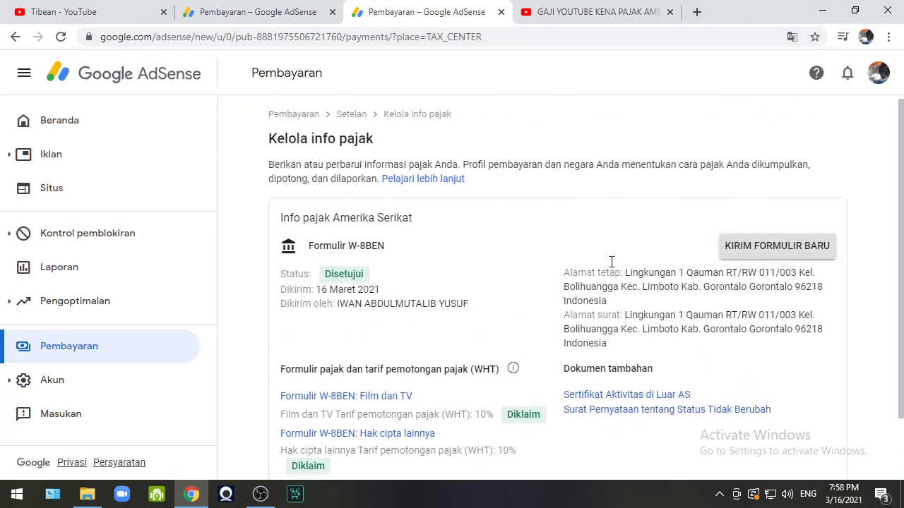